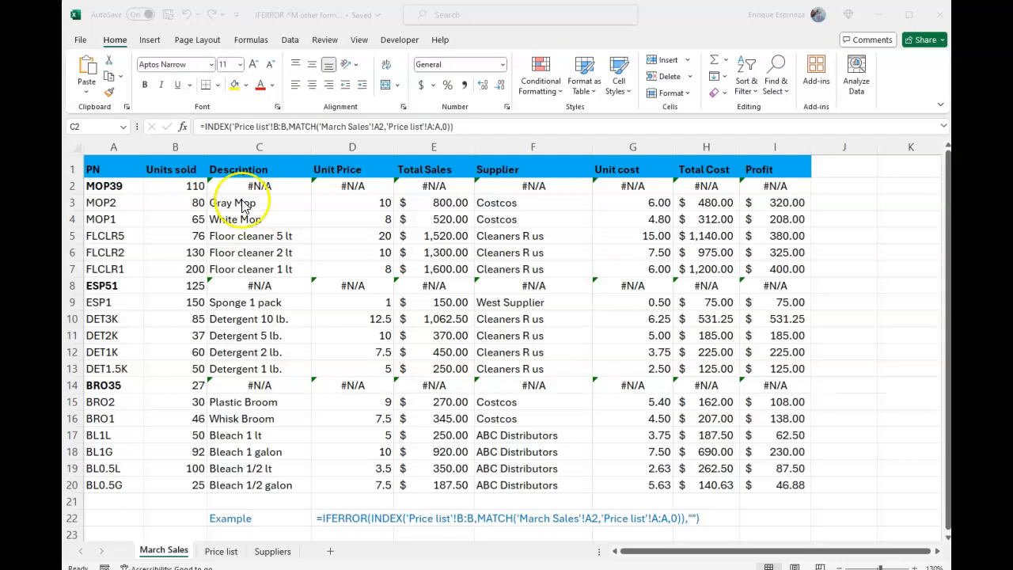
# Step: Check the Description lookup formulas in C2 and C3, and change the part number in A2 to MOP3
pyautogui.click(127, 188)
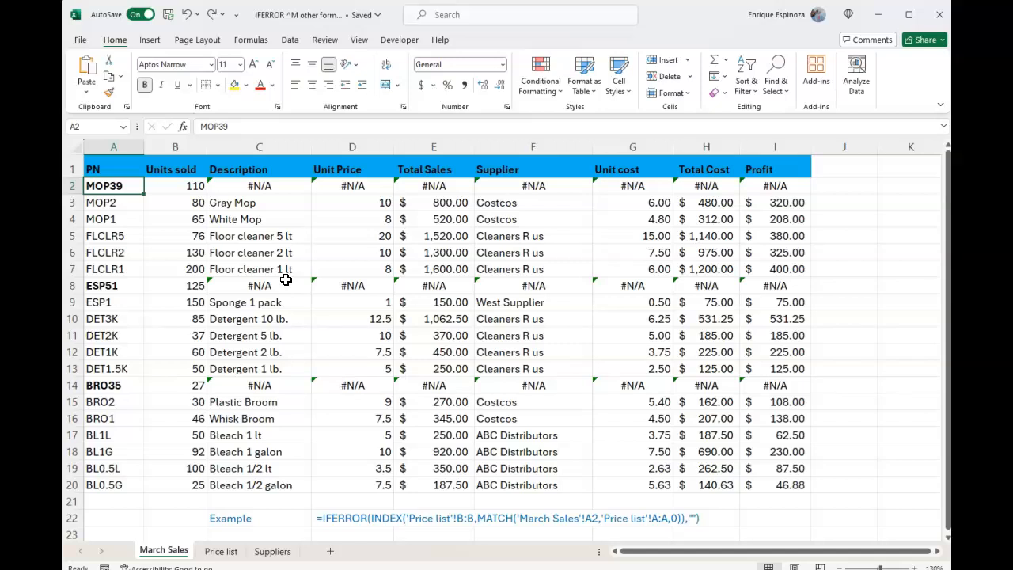
pyautogui.press('Right')
pyautogui.press('Right')
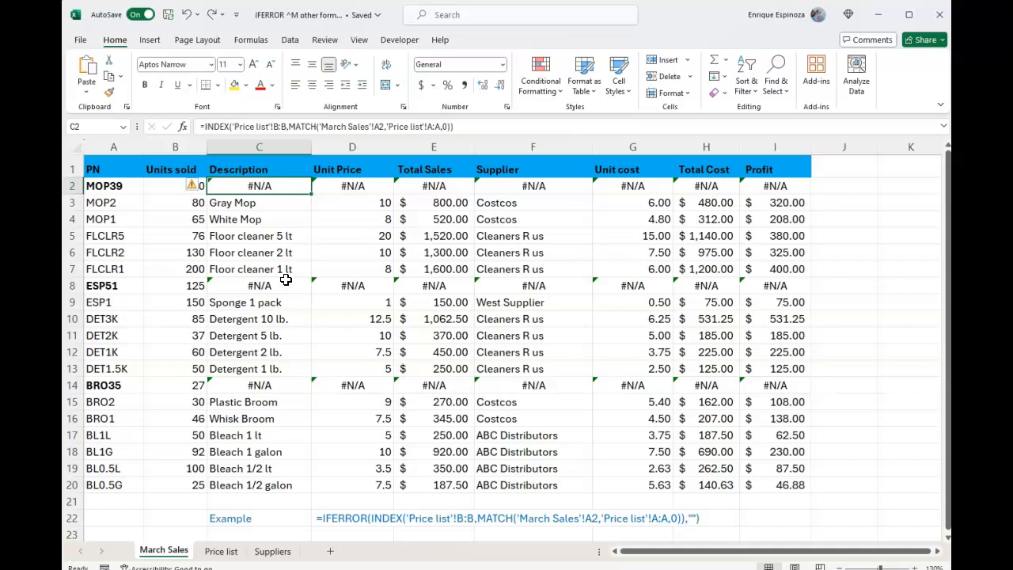
pyautogui.press('Down')
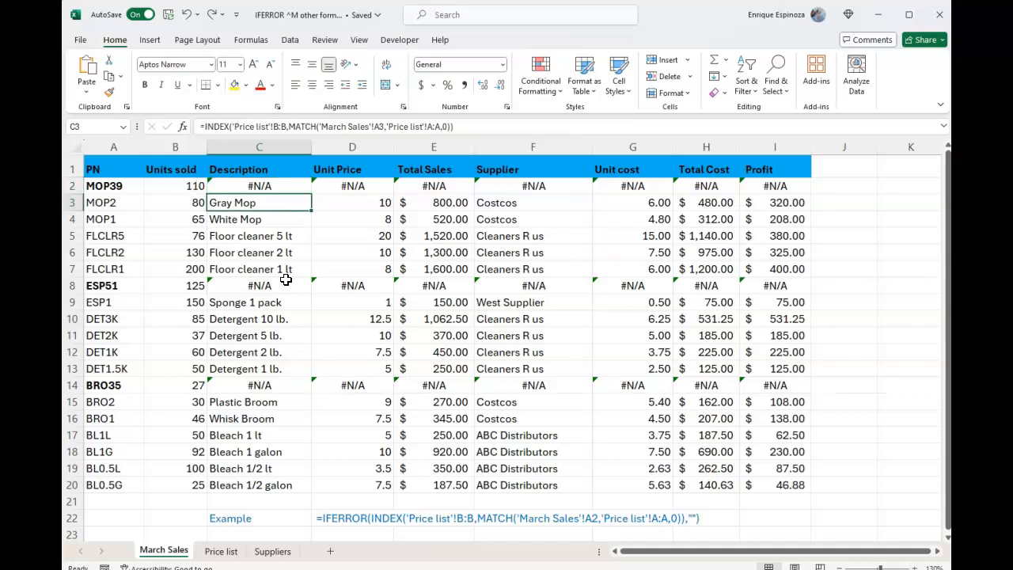
pyautogui.press('Up')
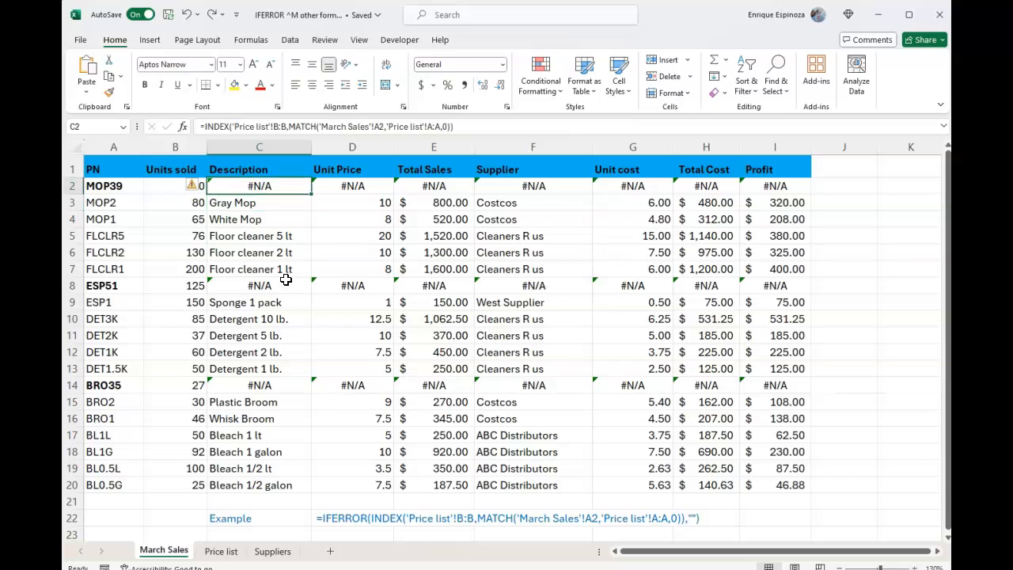
pyautogui.press('Left')
pyautogui.press('Left')
pyautogui.press('F2')
pyautogui.press('BackSpace')
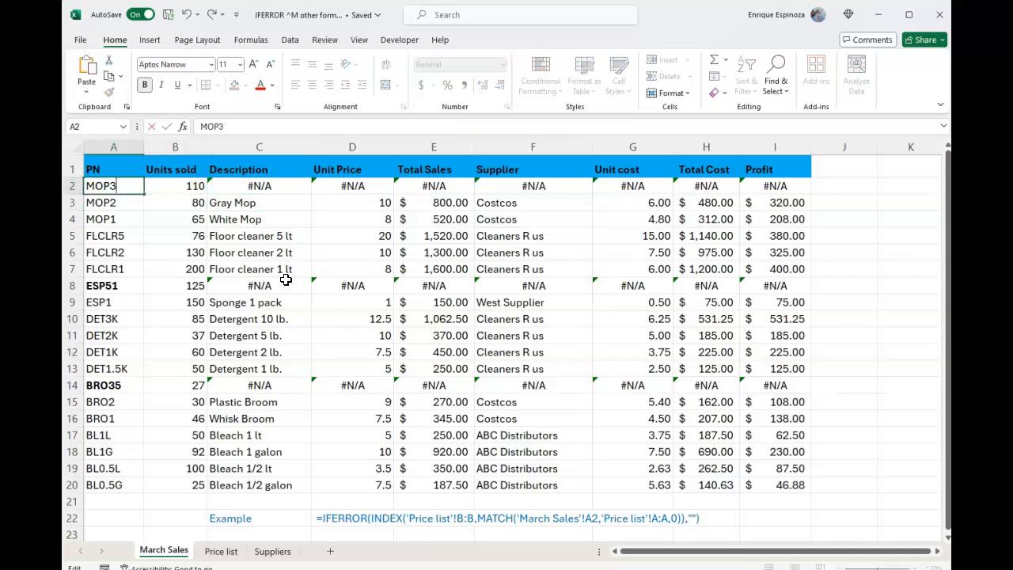
pyautogui.press('Return')
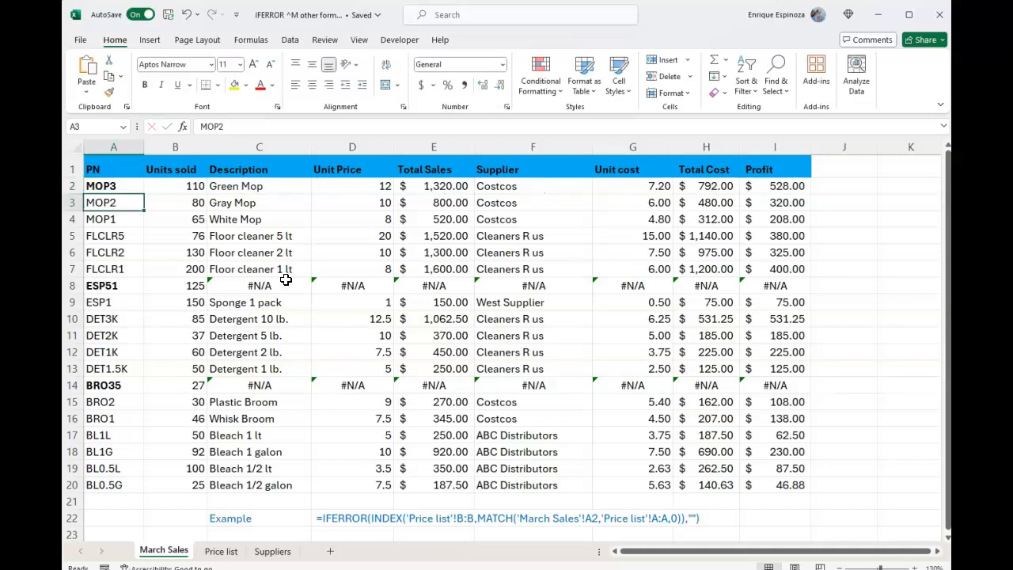
# Step: Set the part number in A2 back to MOP39
pyautogui.press('Up')
pyautogui.press('F2')
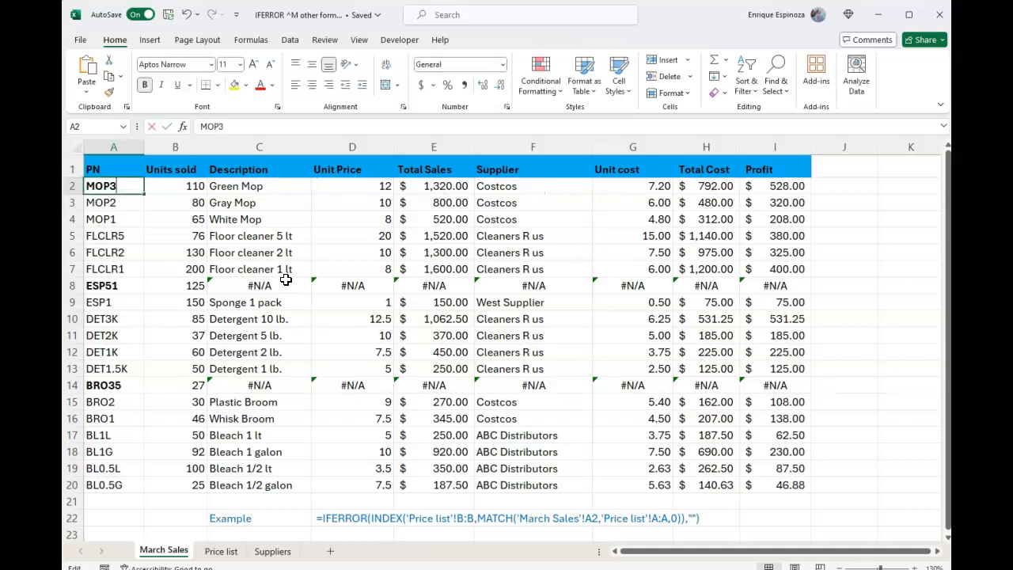
pyautogui.write('9')
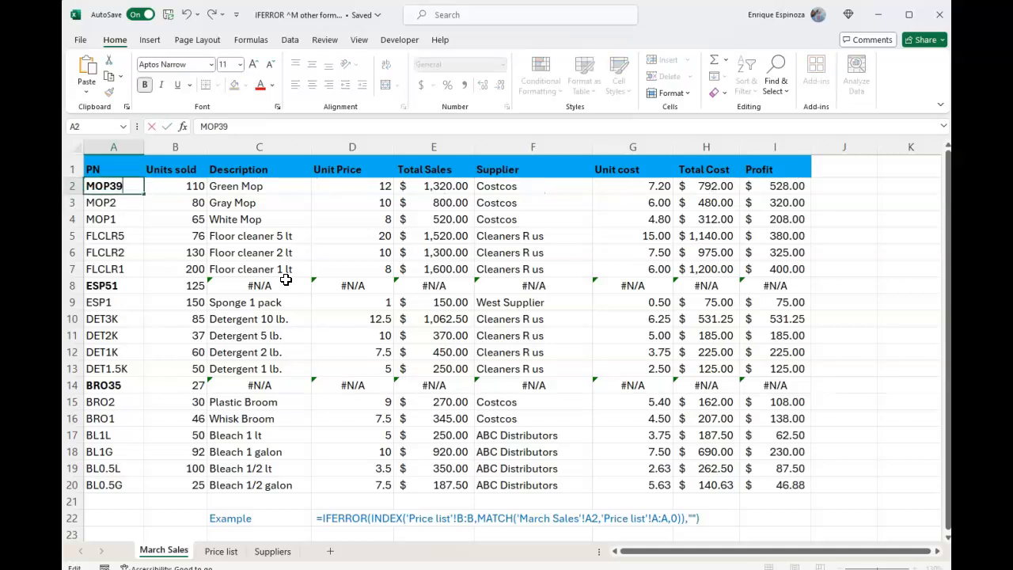
pyautogui.press('Return')
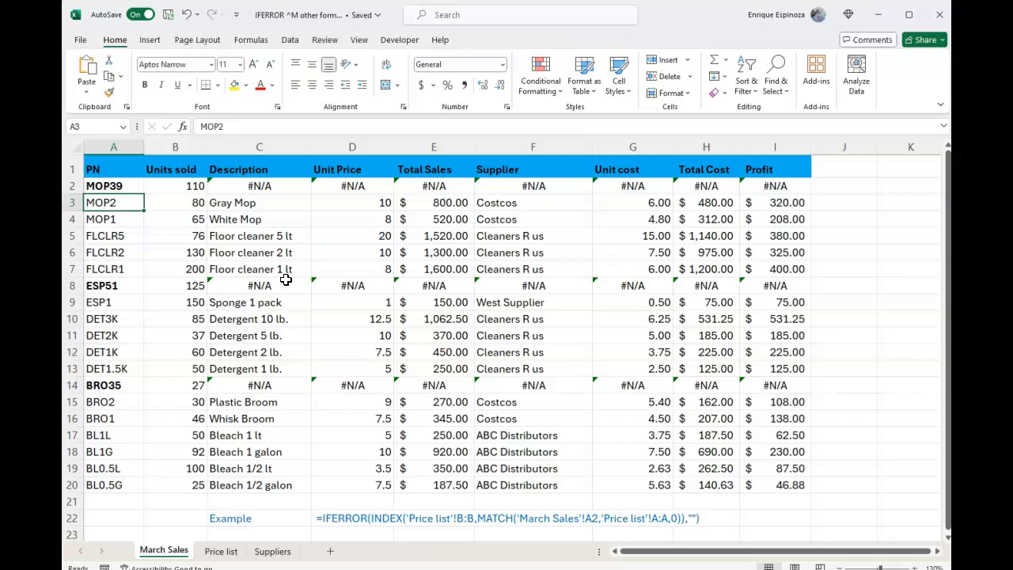
# Step: Open the Description formula in C2 for editing and insert IFERROR( directly before INDEX
pyautogui.click(127, 287)
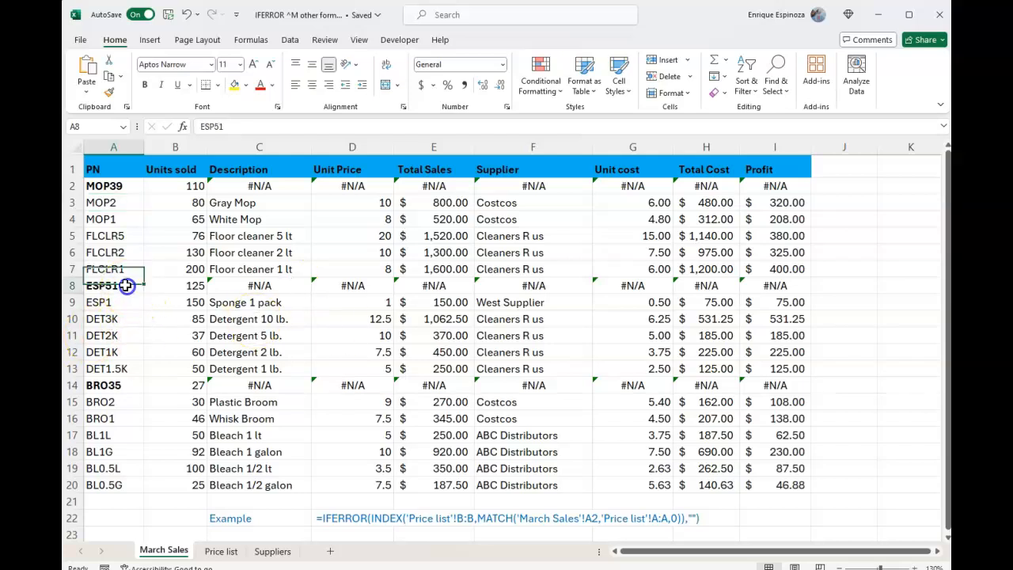
pyautogui.press('Up')
pyautogui.press('Up')
pyautogui.press('Up')
pyautogui.press('Up')
pyautogui.press('Up')
pyautogui.press('Up')
pyautogui.press('Right')
pyautogui.press('Right')
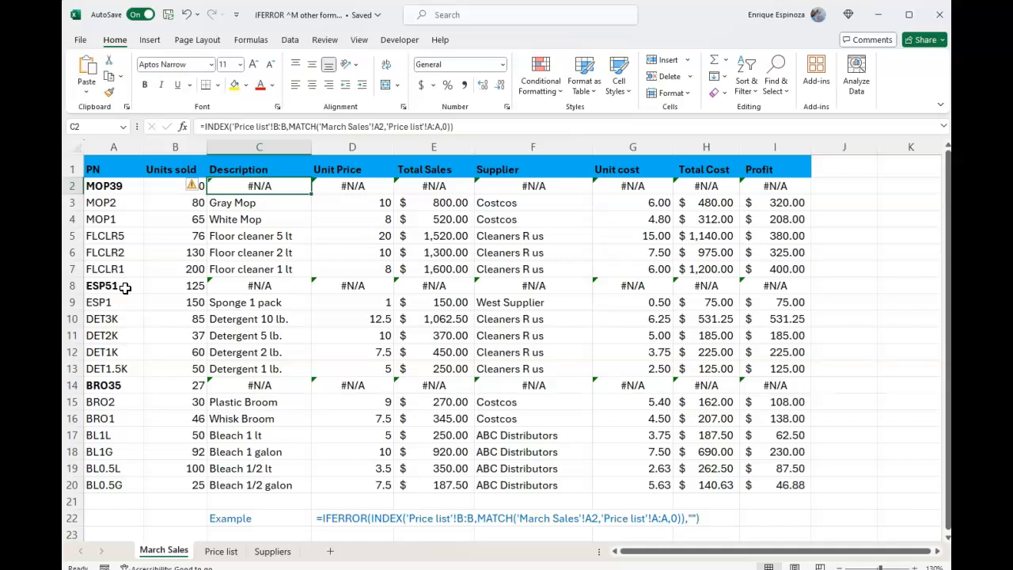
pyautogui.press('F2')
pyautogui.press('Left')
pyautogui.press('Left')
pyautogui.press('Left')
pyautogui.press('Left')
pyautogui.press('Left')
pyautogui.press('Left')
pyautogui.press('Left')
pyautogui.press('Left')
pyautogui.press('Left')
pyautogui.press('Left')
pyautogui.press('Left')
pyautogui.press('Left')
pyautogui.press('Left')
pyautogui.press('Left')
pyautogui.press('Left')
pyautogui.press('Left')
pyautogui.press('Left')
pyautogui.press('Left')
pyautogui.press('Left')
pyautogui.press('Left')
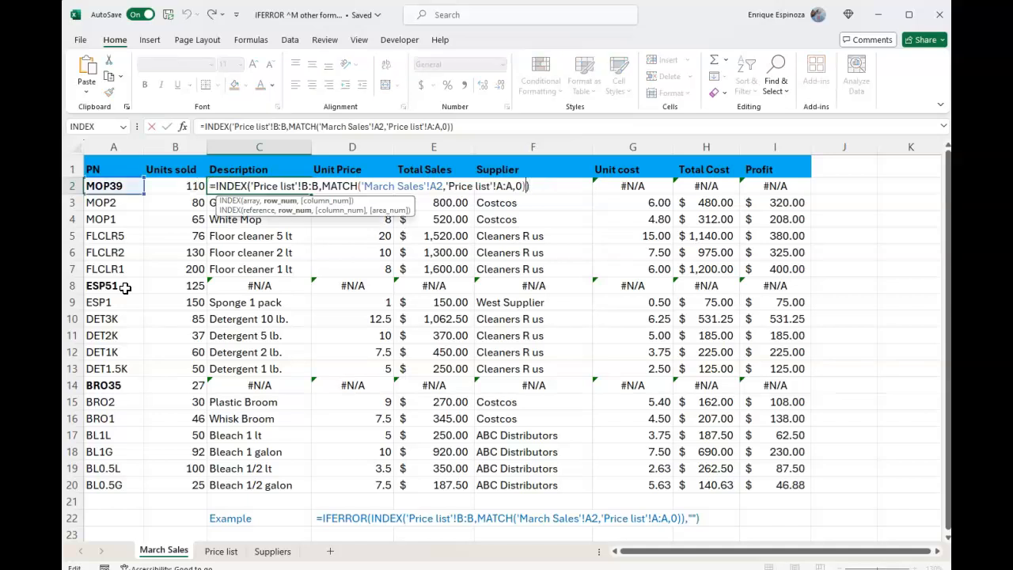
pyautogui.press('Left')
pyautogui.press('Left')
pyautogui.press('Left')
pyautogui.press('Left')
pyautogui.press('Left')
pyautogui.press('Left')
pyautogui.press('Left')
pyautogui.press('Left')
pyautogui.press('Left')
pyautogui.press('Left')
pyautogui.press('Left')
pyautogui.press('Left')
pyautogui.press('Left')
pyautogui.press('Left')
pyautogui.press('Left')
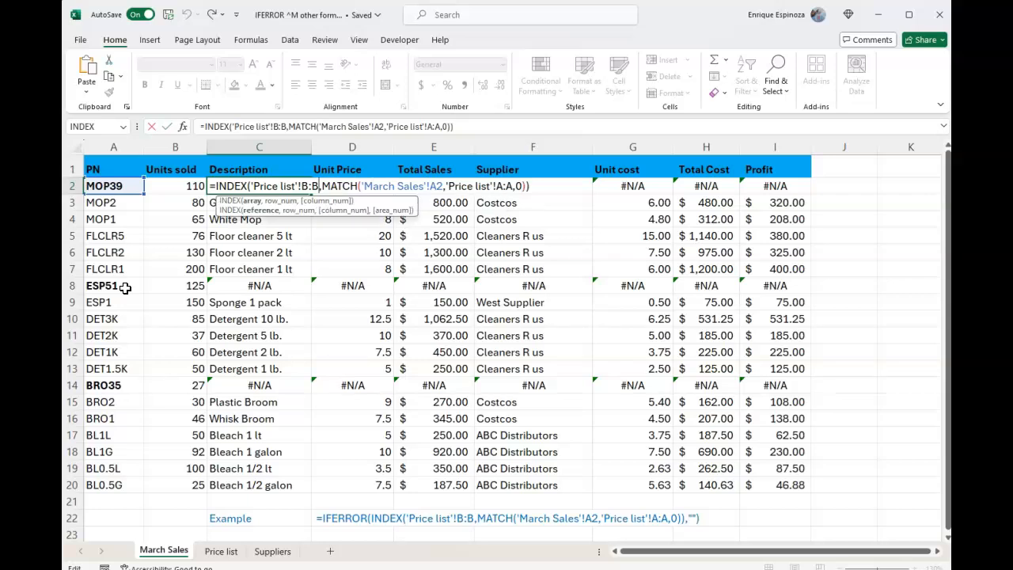
pyautogui.press('Home')
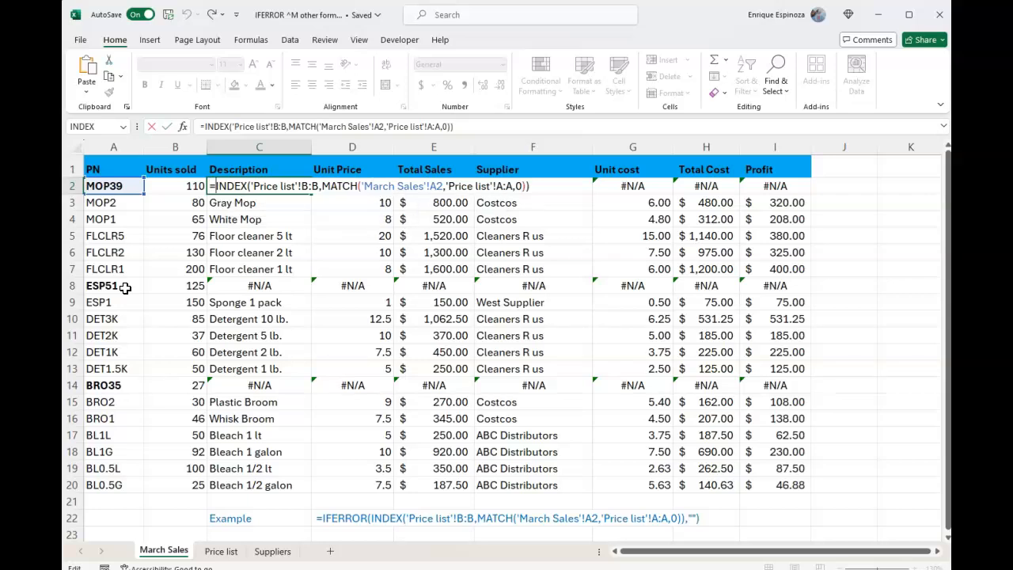
pyautogui.write('IFE')
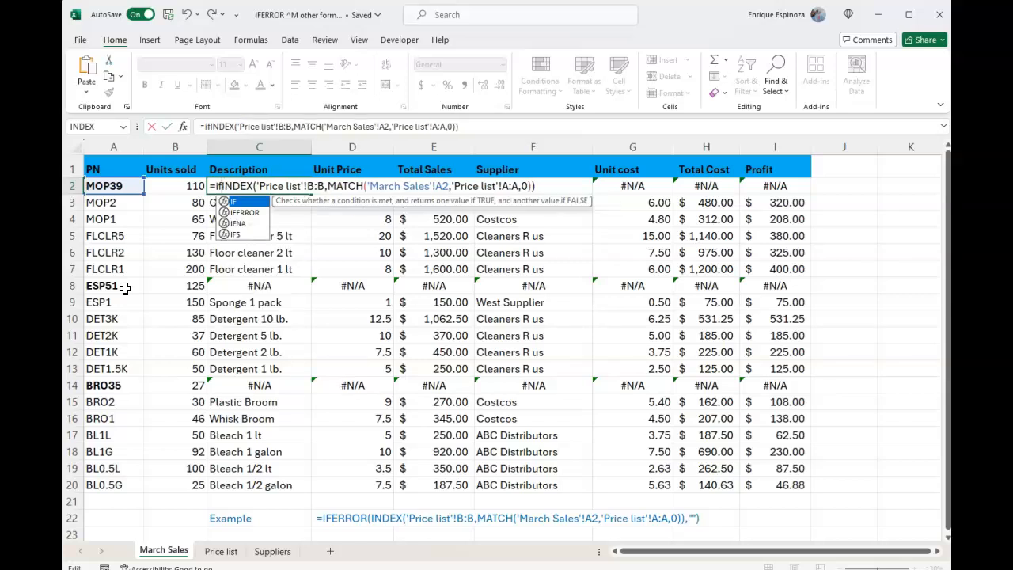
pyautogui.write('RROR')
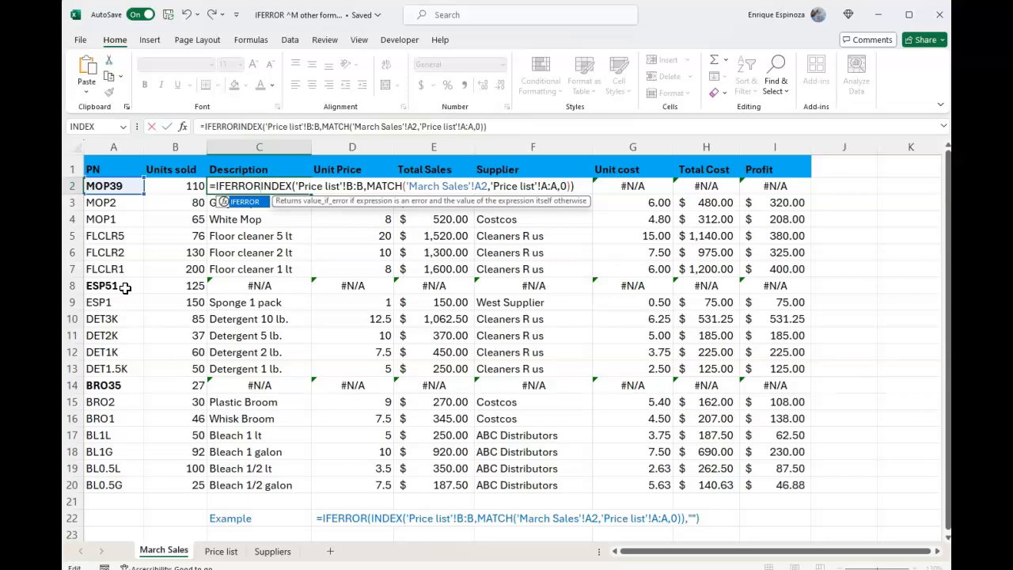
pyautogui.write('(')
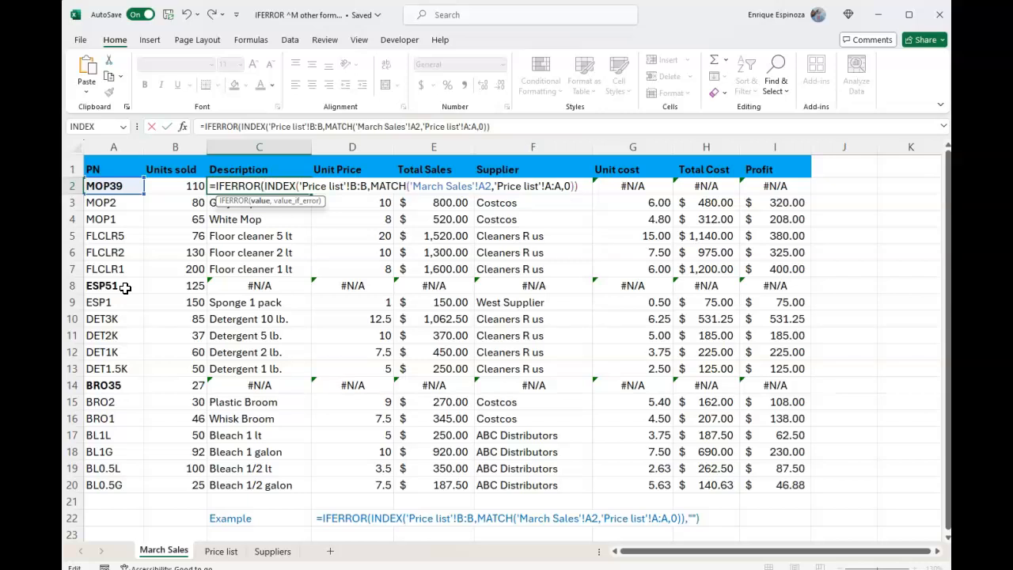
# Step: Complete the IFERROR formula in C2 with an empty string "" as the value_if_error argument and enter it
pyautogui.press('Right')
pyautogui.press('Right')
pyautogui.press('Right')
pyautogui.press('Right')
pyautogui.press('Right')
pyautogui.press('Right')
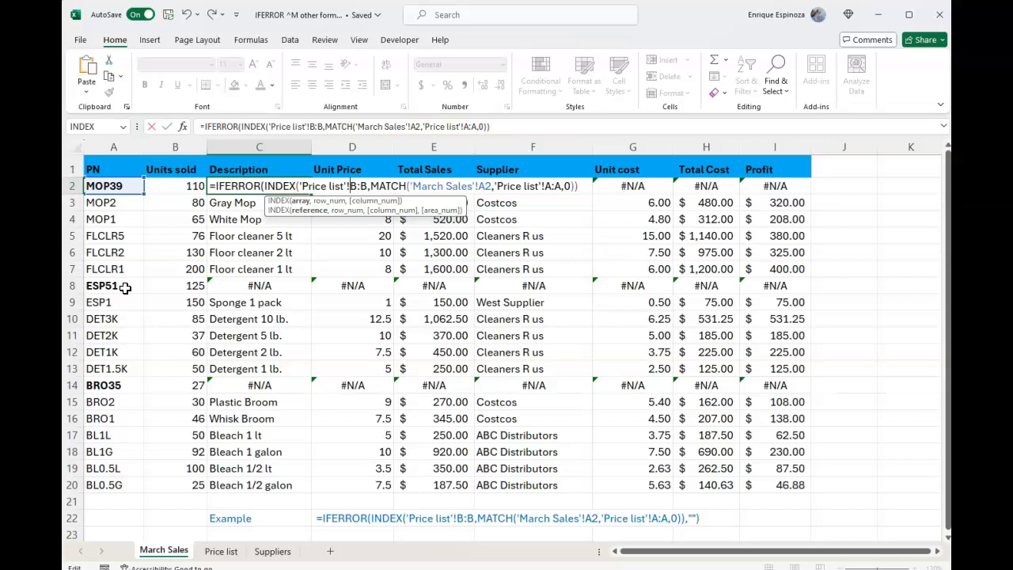
pyautogui.press('Right')
pyautogui.press('Right')
pyautogui.press('Right')
pyautogui.press('Right')
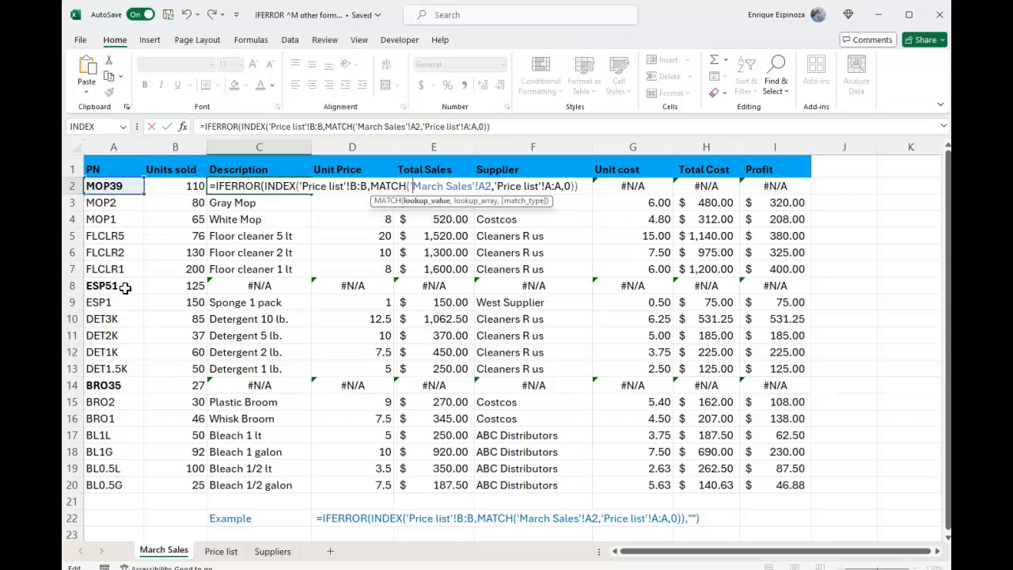
pyautogui.press('Right')
pyautogui.press('Right')
pyautogui.press('Right')
pyautogui.press('Right')
pyautogui.press('Right')
pyautogui.press('Right')
pyautogui.press('Right')
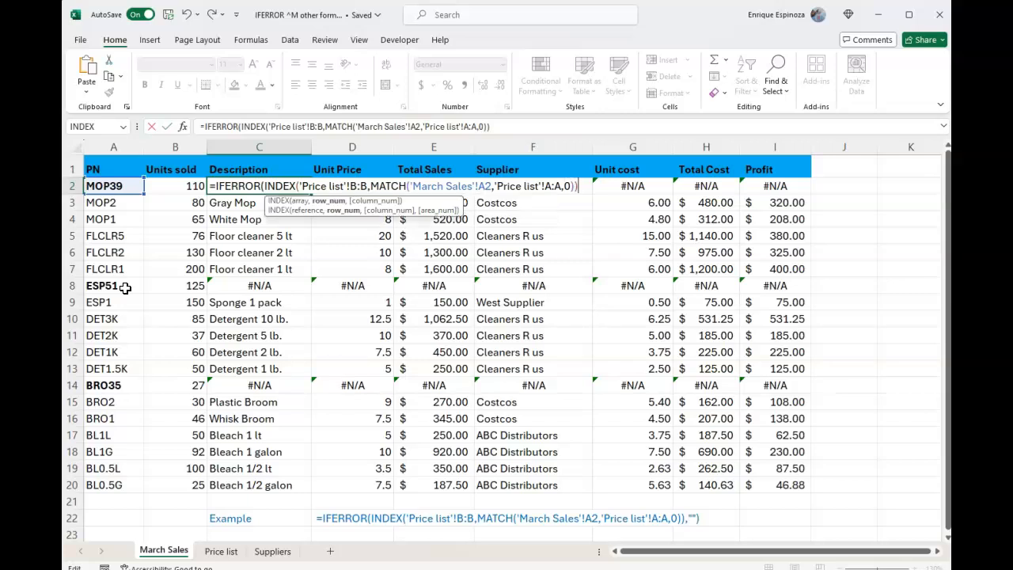
pyautogui.press('Right')
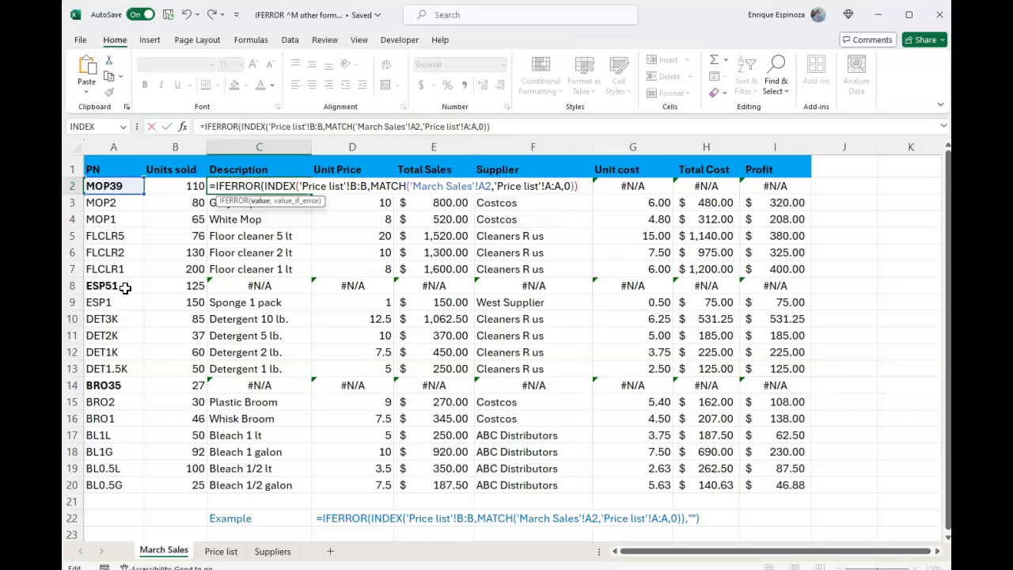
pyautogui.write(',')
pyautogui.write('"')
pyautogui.write('")')
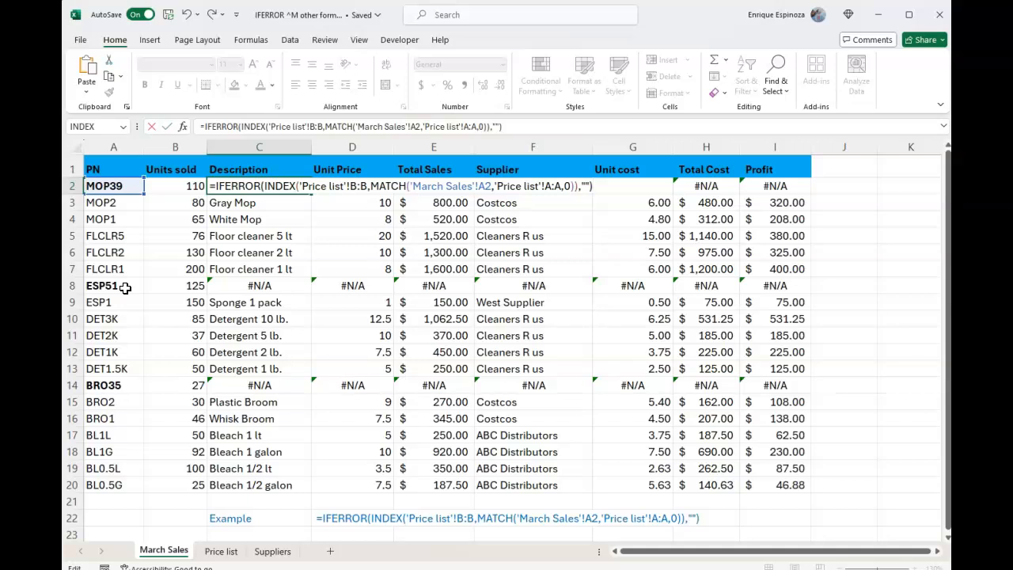
pyautogui.press('Return')
# Step: Fill the C2 formula down the Description column to row 20 and check the ESP51 and BRO35 rows
pyautogui.press('Up')
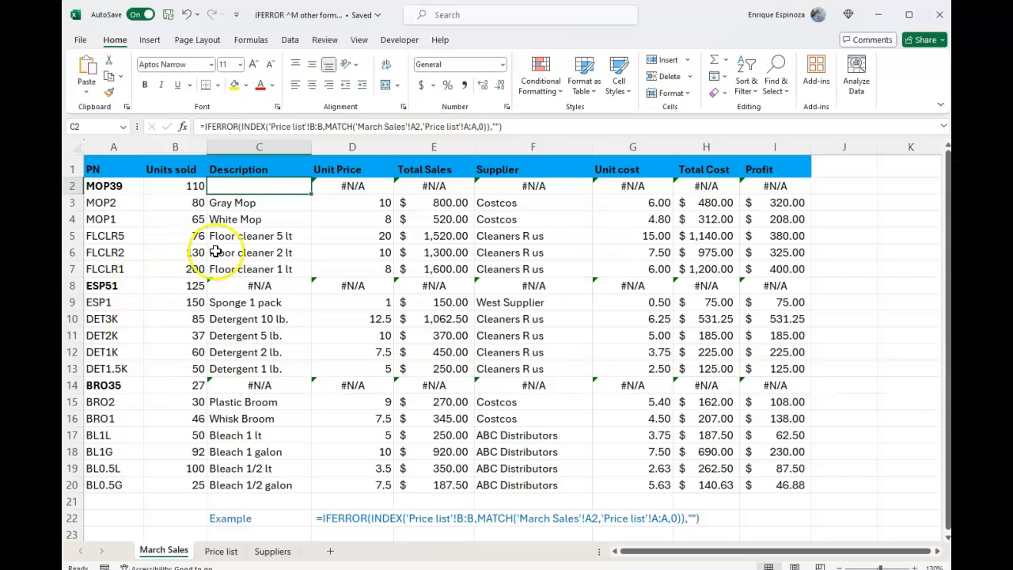
pyautogui.doubleClick(314, 194)
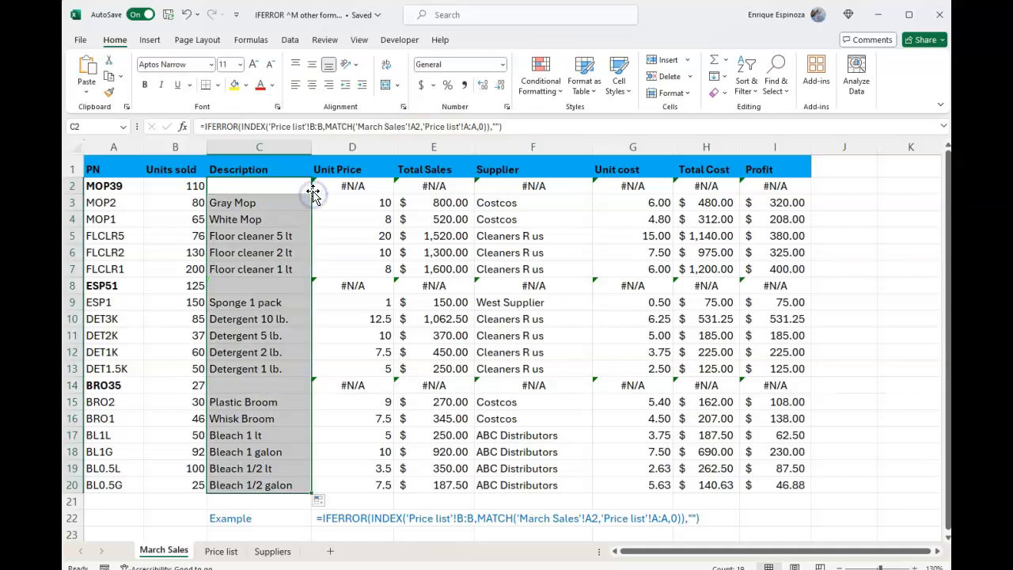
pyautogui.click(282, 284)
pyautogui.click(109, 284)
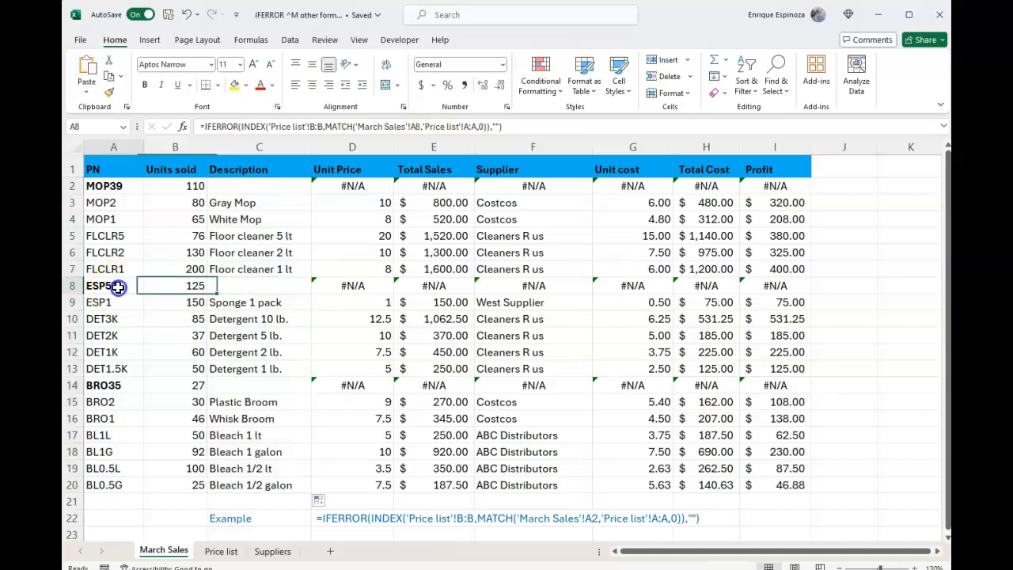
pyautogui.click(135, 385)
pyautogui.click(232, 376)
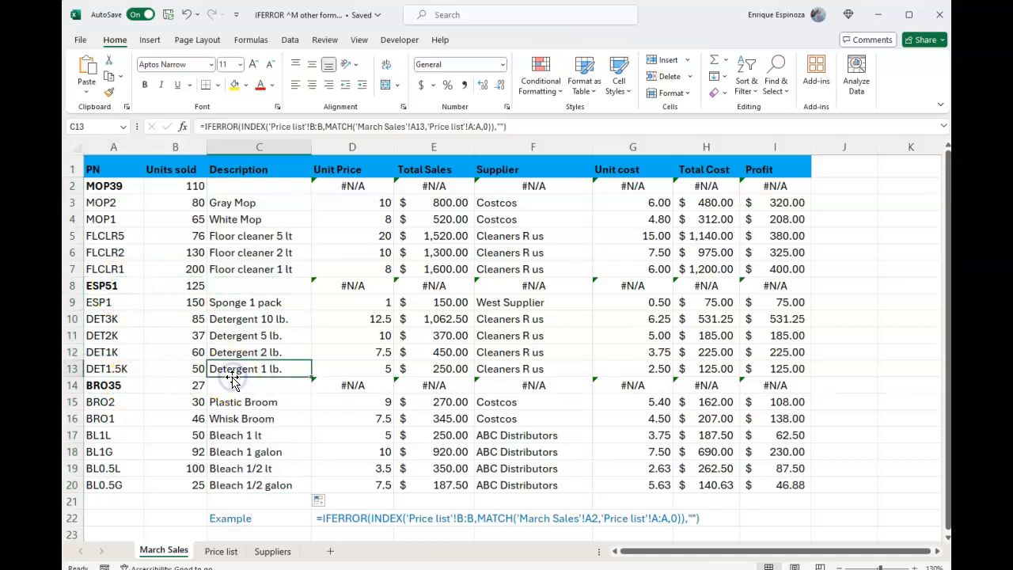
# Step: Wrap the Unit Price INDEX/MATCH formula in D2 in IFERROR, with 0 as the value_if_error argument
pyautogui.press('Up')
pyautogui.press('Up')
pyautogui.press('Up')
pyautogui.press('Up')
pyautogui.press('Up')
pyautogui.press('Up')
pyautogui.press('Up')
pyautogui.press('Up')
pyautogui.press('Up')
pyautogui.press('Up')
pyautogui.press('Up')
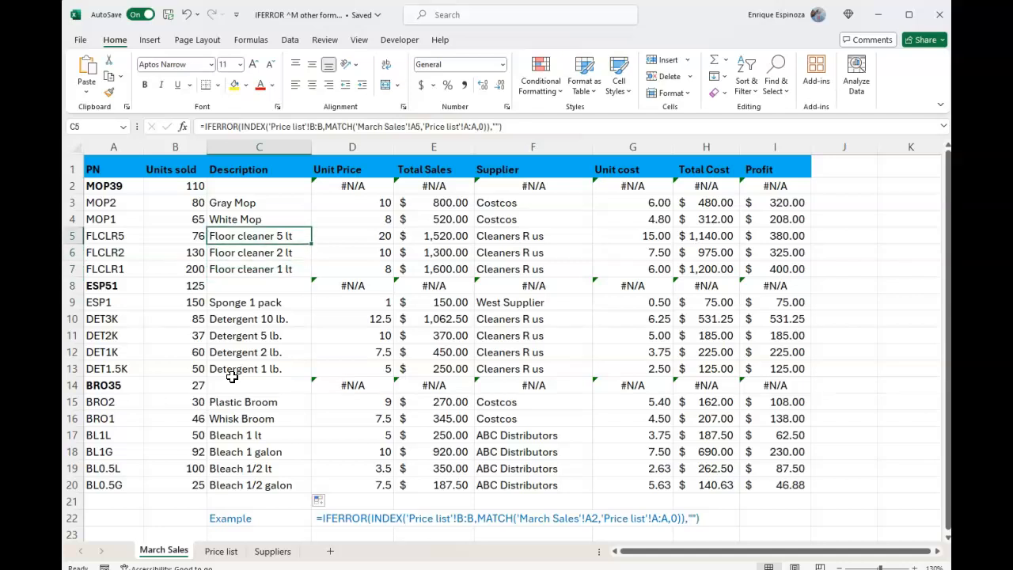
pyautogui.press('Right')
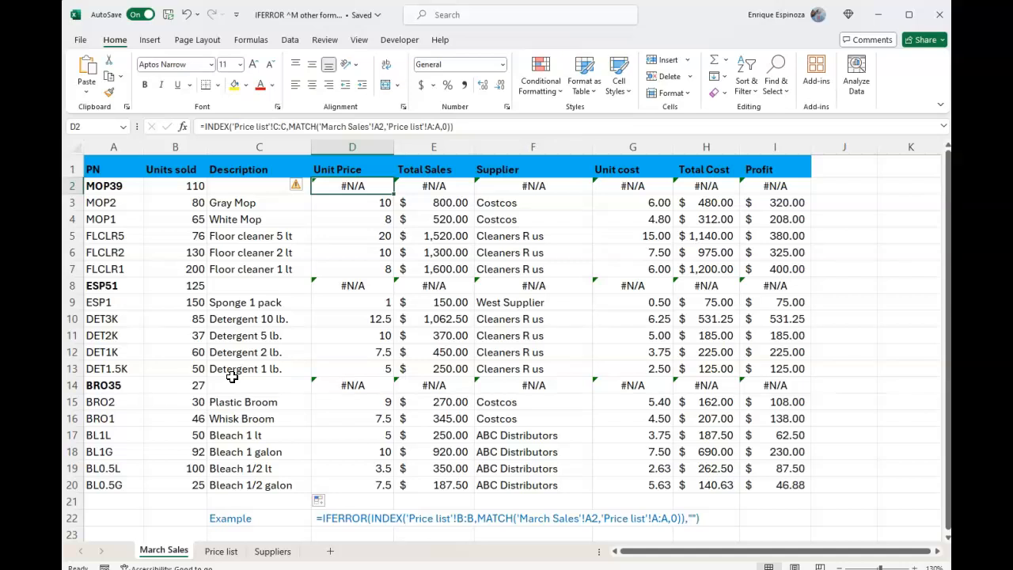
pyautogui.press('F2')
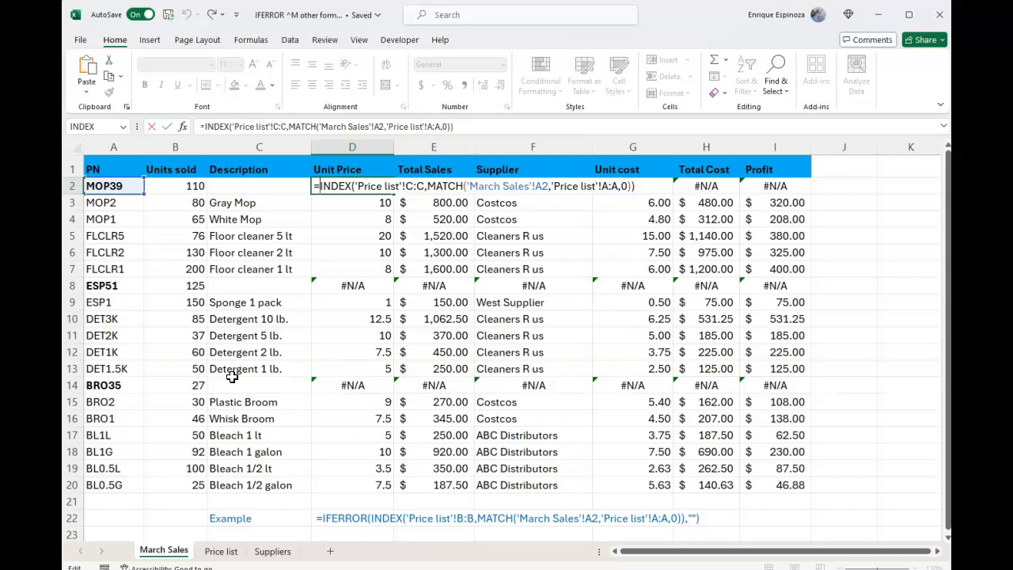
pyautogui.write('IFERROR')
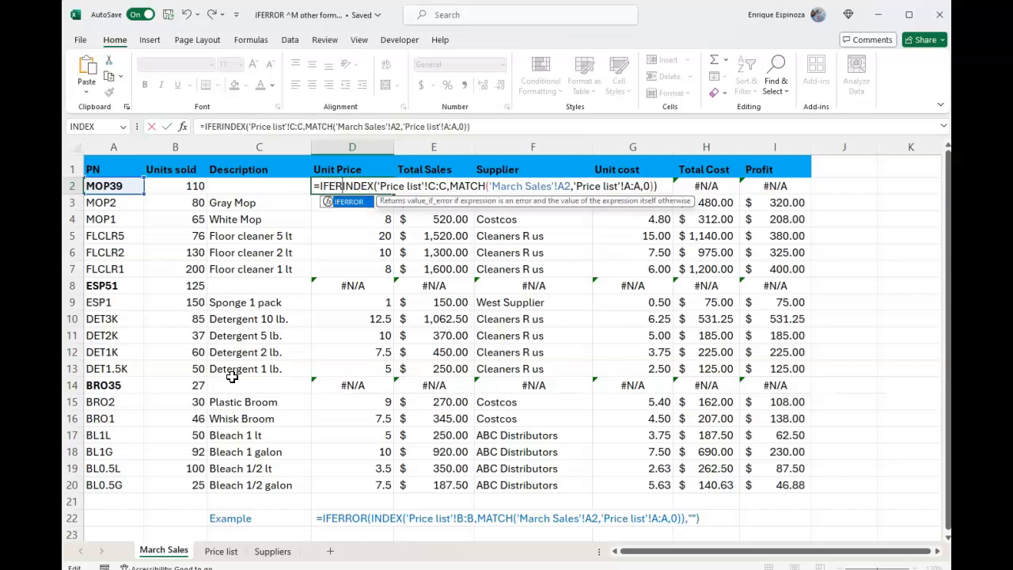
pyautogui.write('(')
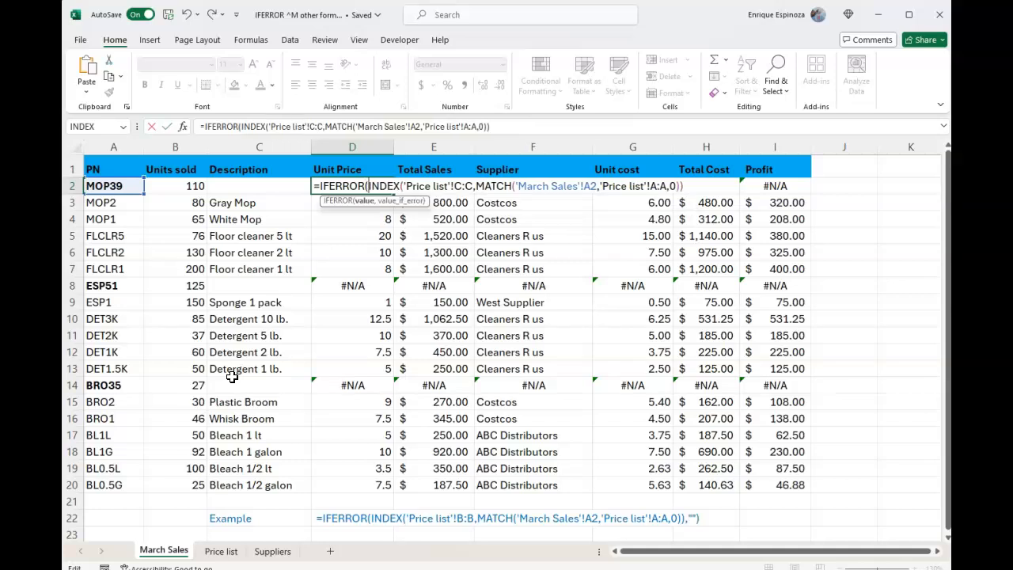
pyautogui.press('End')
pyautogui.write(',0)')
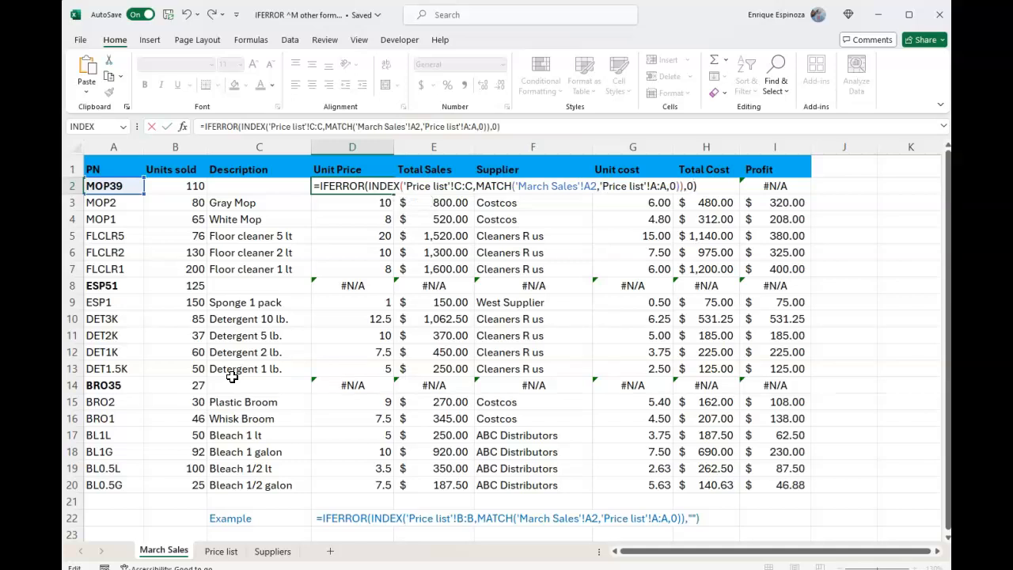
pyautogui.press('Return')
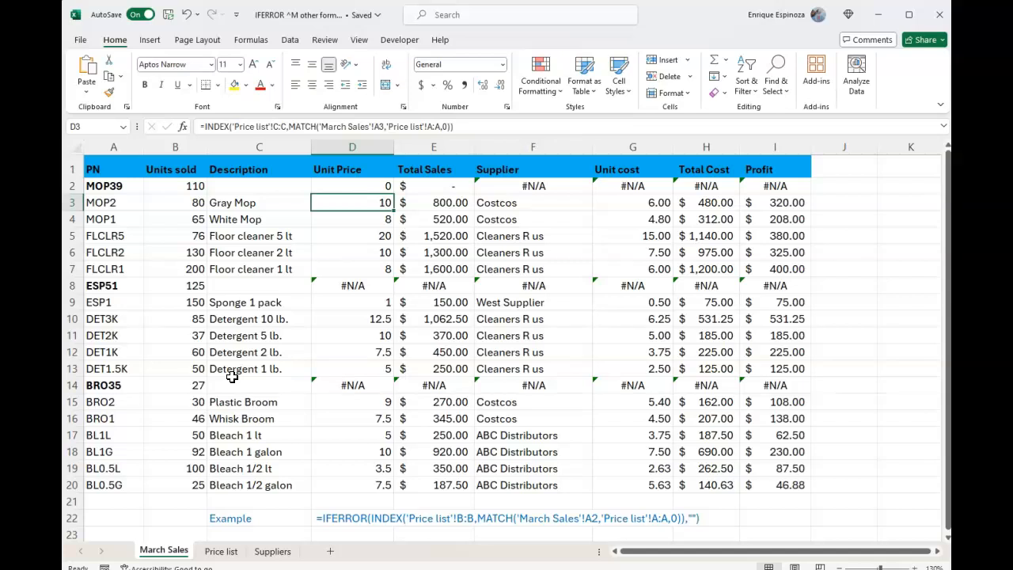
# Step: Fill the D2 IFERROR formula down the Unit Price column to row 20
pyautogui.press('Up')
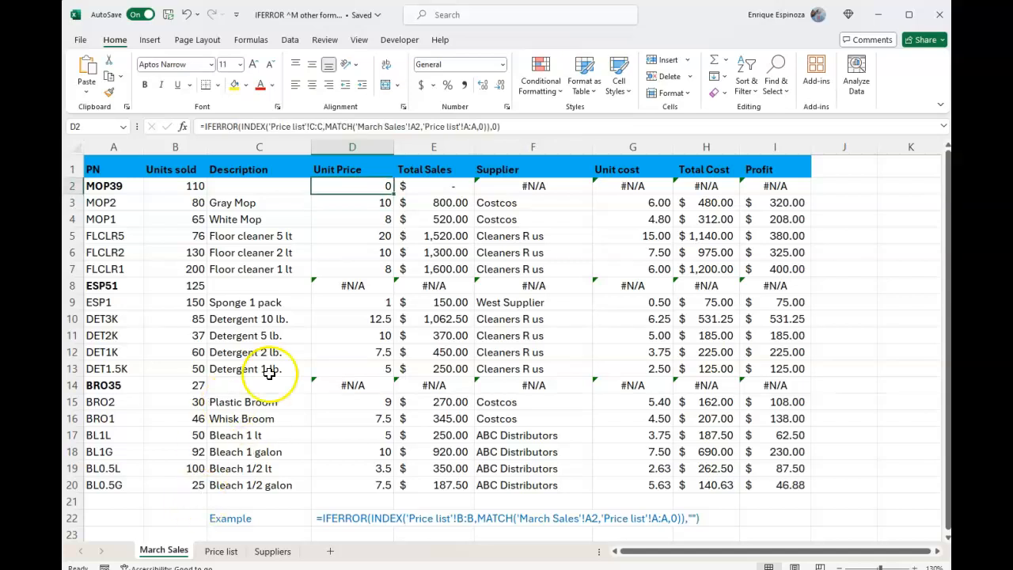
pyautogui.click(393, 195)
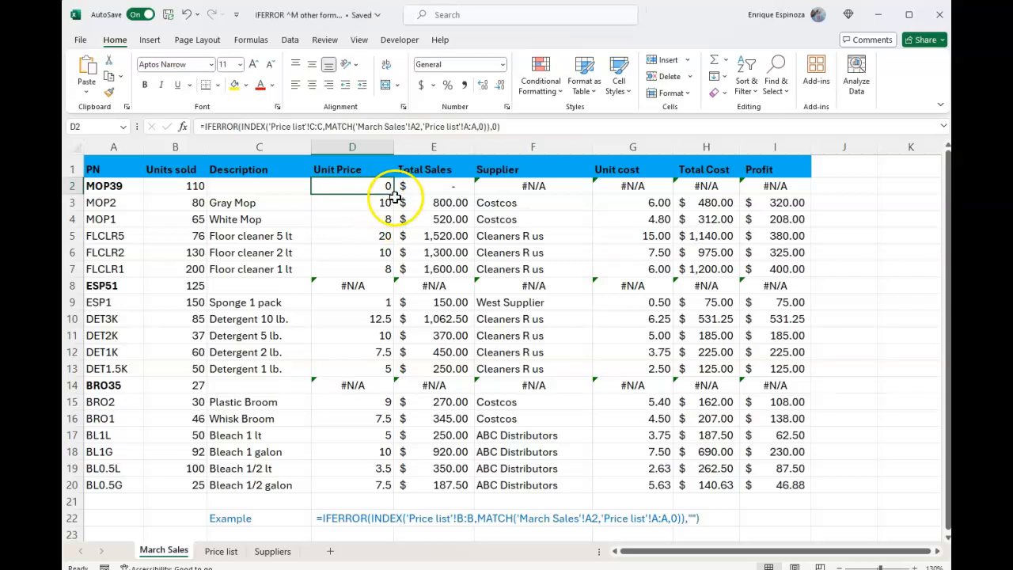
pyautogui.doubleClick(393, 195)
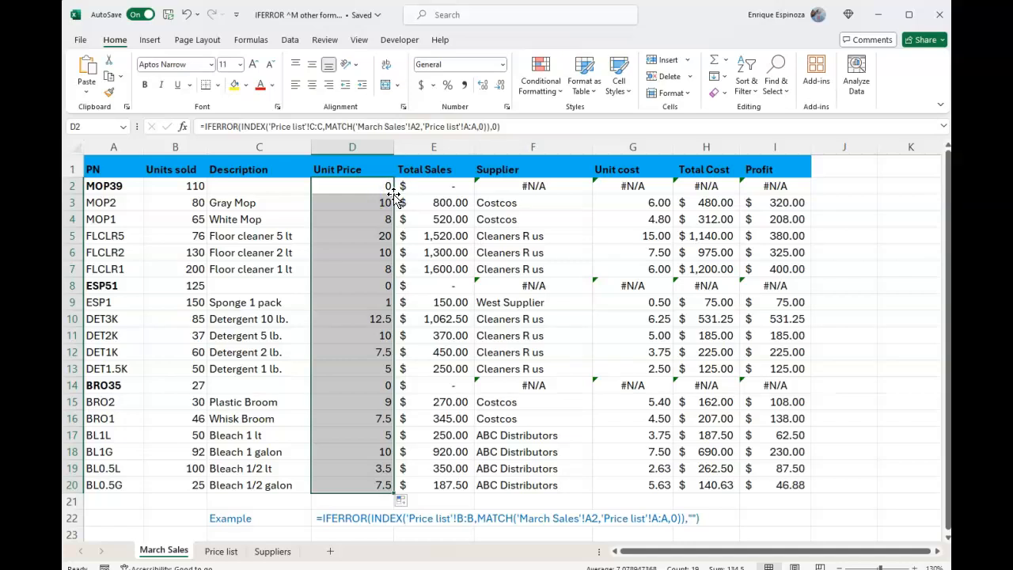
pyautogui.click(393, 194)
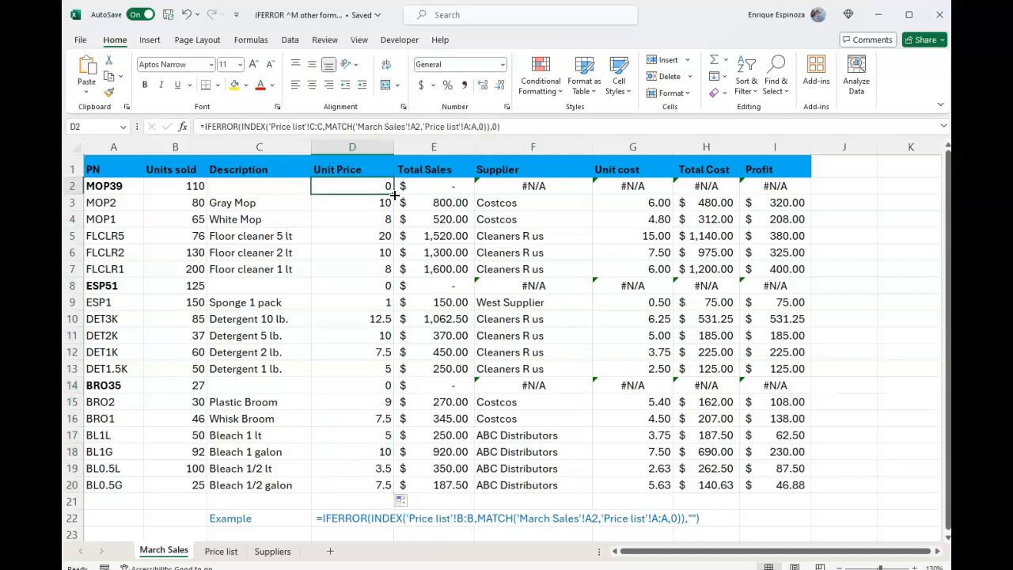
# Step: Change the value_if_error argument in D2 to 1 and fill the formula down the Unit Price column to row 20
pyautogui.press('F2')
pyautogui.press('Left')
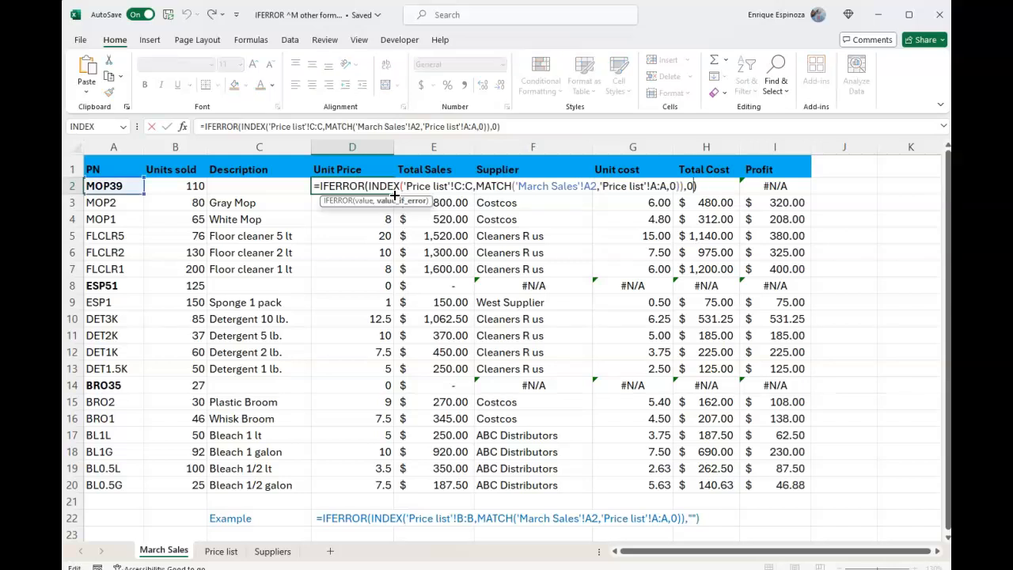
pyautogui.press('BackSpace')
pyautogui.write('0')
pyautogui.press('Return')
pyautogui.click(387, 188)
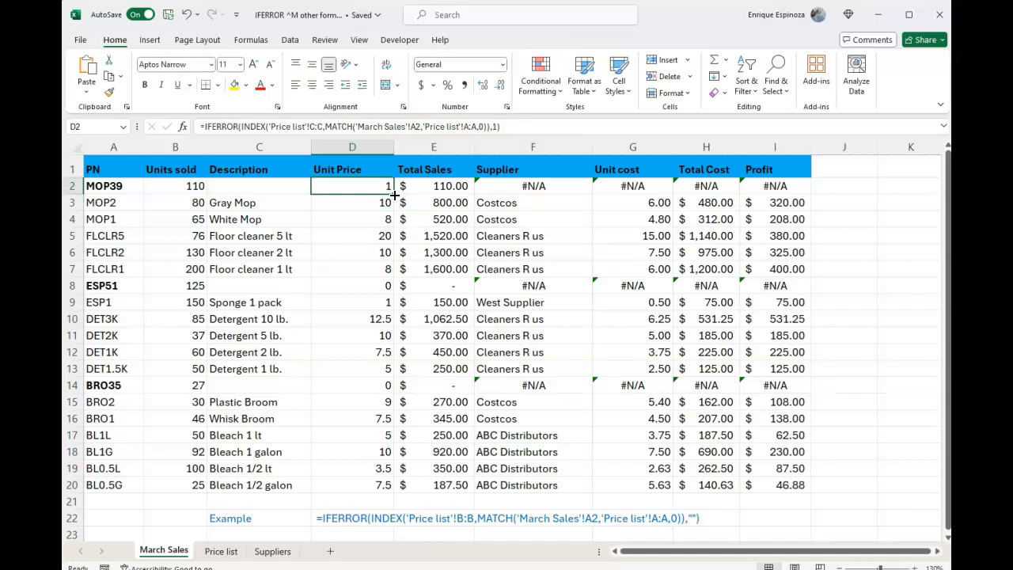
pyautogui.doubleClick(393, 194)
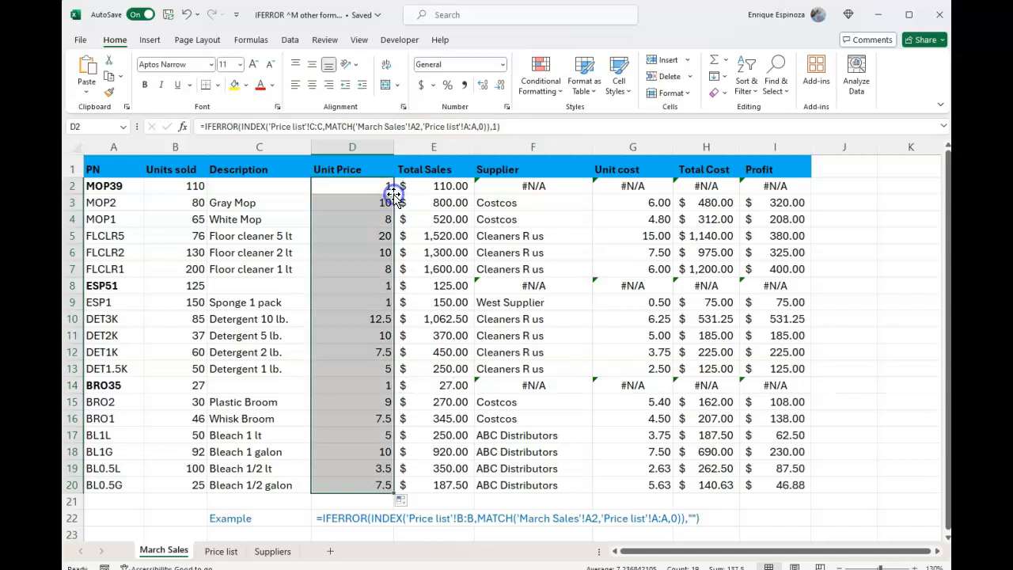
# Step: Set the value_if_error argument in D2 to 10 and fill the formula down the Unit Price column to row 20
pyautogui.click(392, 192)
pyautogui.doubleClick(393, 193)
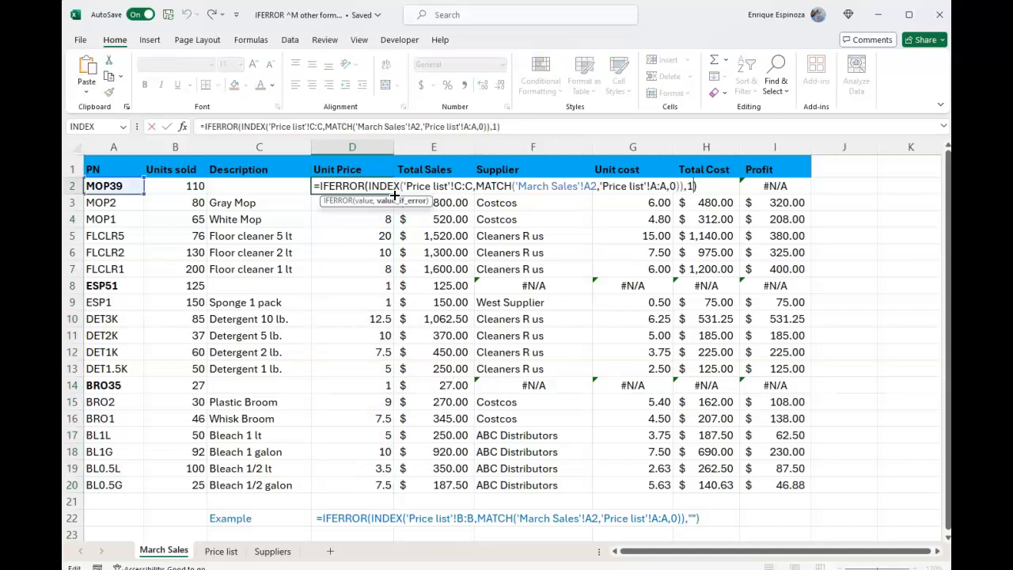
pyautogui.press('Return')
pyautogui.press('Up')
pyautogui.doubleClick(393, 194)
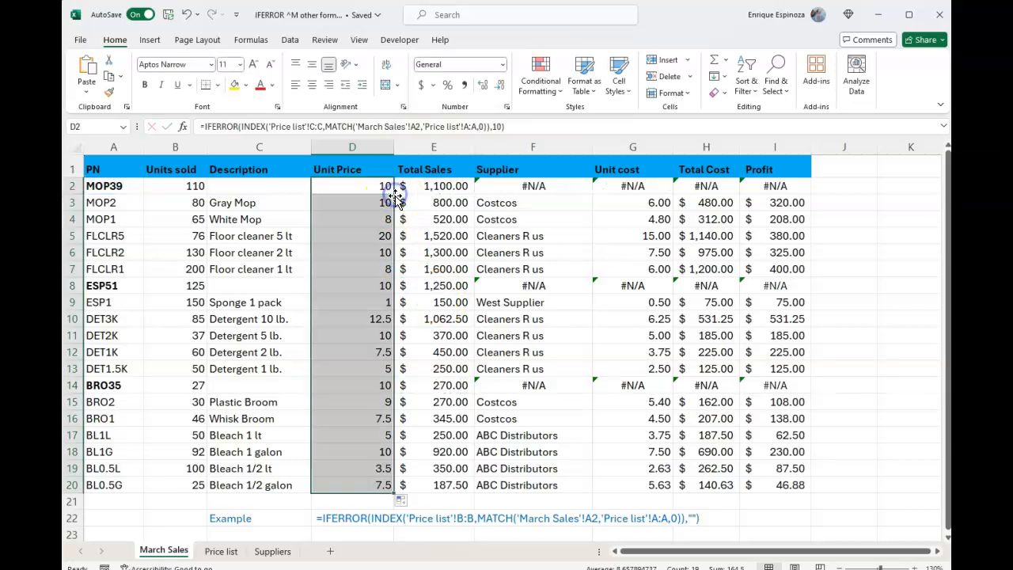
pyautogui.click(392, 192)
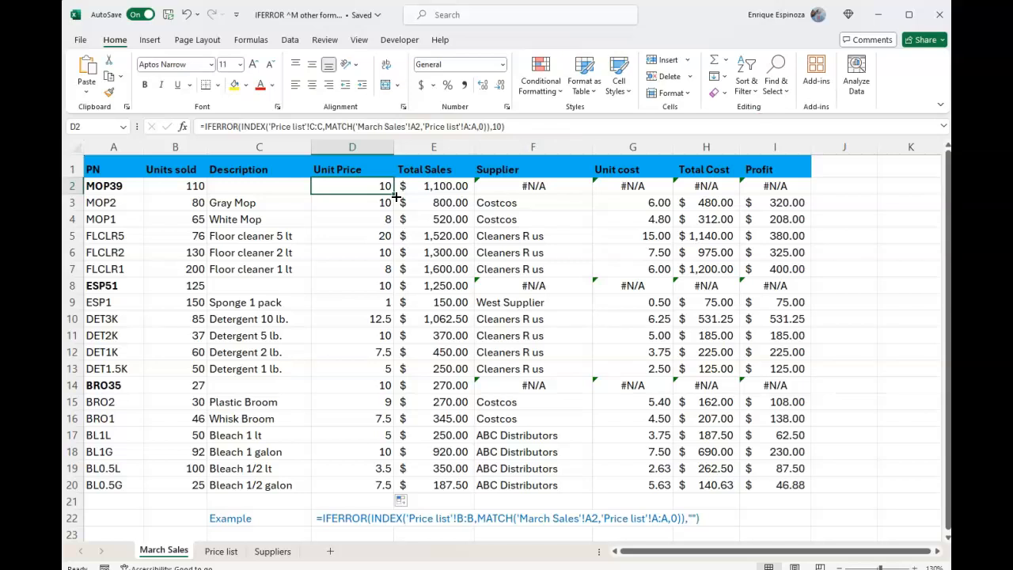
# Step: Open the Supplier formula in F2 for editing and place the insertion point directly before INDEX
pyautogui.press('Right')
pyautogui.press('Right')
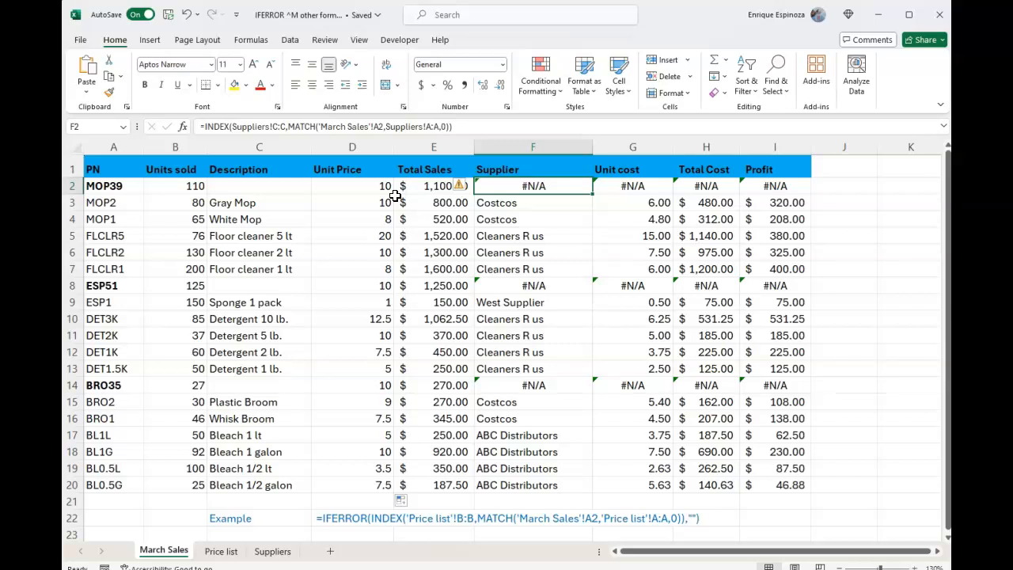
pyautogui.press('F2')
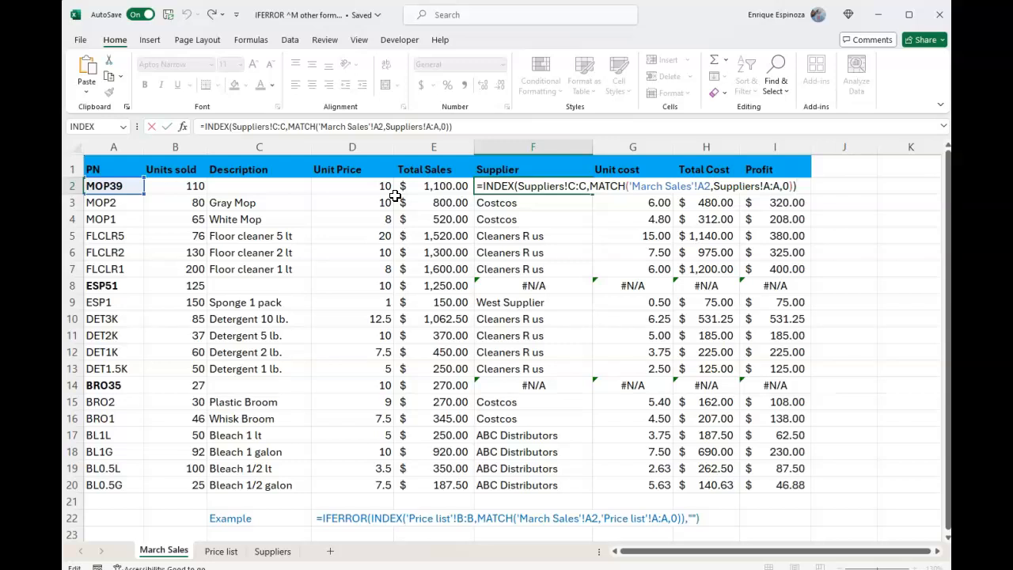
pyautogui.press('Left')
pyautogui.press('Left')
pyautogui.press('Left')
pyautogui.press('Left')
pyautogui.press('Left')
pyautogui.press('Left')
pyautogui.press('Left')
pyautogui.press('Left')
pyautogui.press('Left')
pyautogui.press('Left')
pyautogui.press('Left')
pyautogui.press('Left')
pyautogui.press('Left')
pyautogui.press('Left')
pyautogui.press('Left')
pyautogui.press('Left')
pyautogui.press('Left')
pyautogui.press('Left')
pyautogui.press('Left')
pyautogui.press('Left')
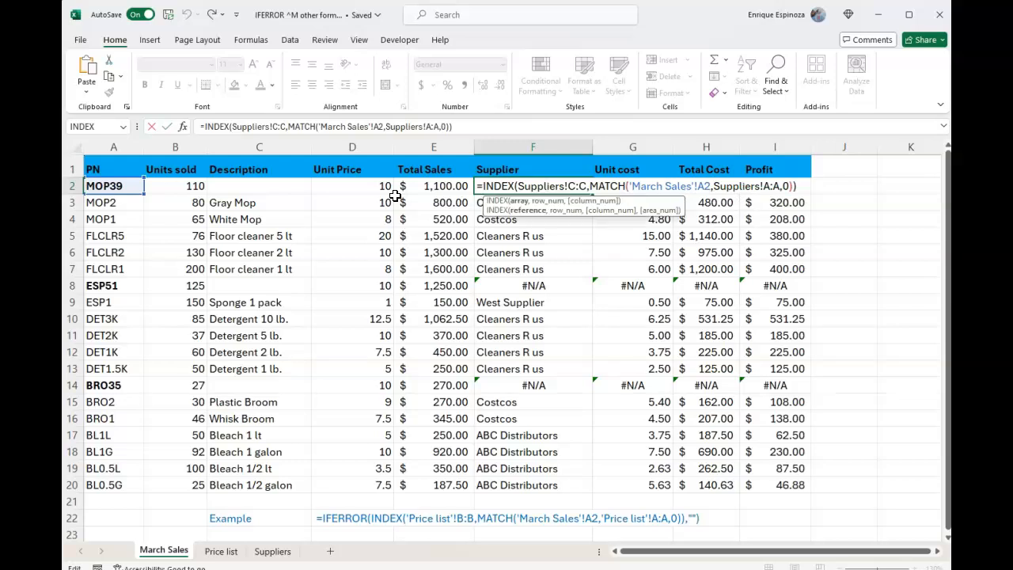
pyautogui.press('Left')
pyautogui.press('Left')
pyautogui.press('Left')
pyautogui.press('Left')
pyautogui.press('Left')
pyautogui.press('Left')
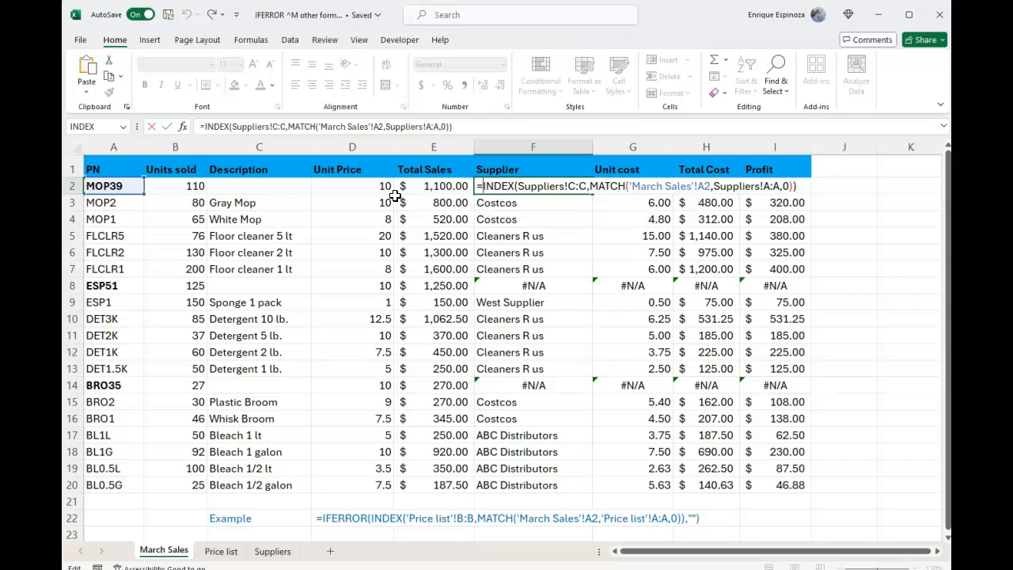
pyautogui.write('if')
pyautogui.press('BackSpace')
pyautogui.press('BackSpace')
pyautogui.write('if')
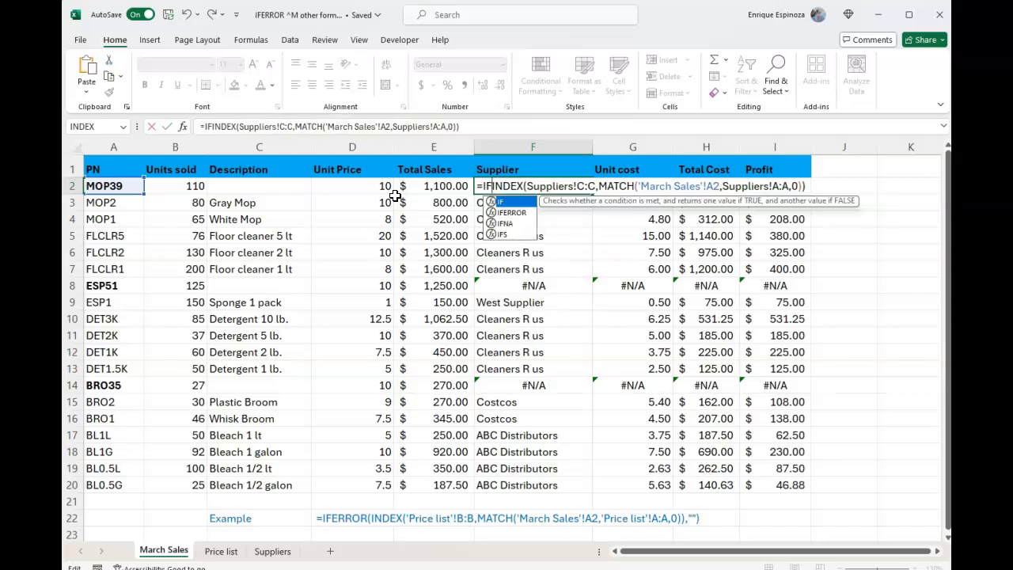
pyautogui.press('BackSpace')
pyautogui.press('BackSpace')
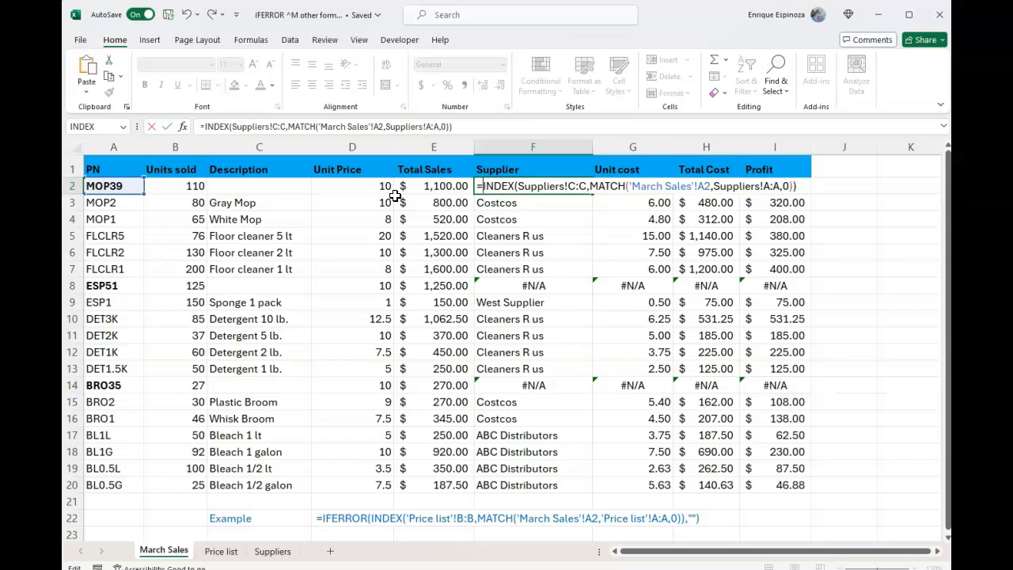
# Step: Insert IFERROR( directly before INDEX in the F2 Supplier formula
pyautogui.write('IFERR')
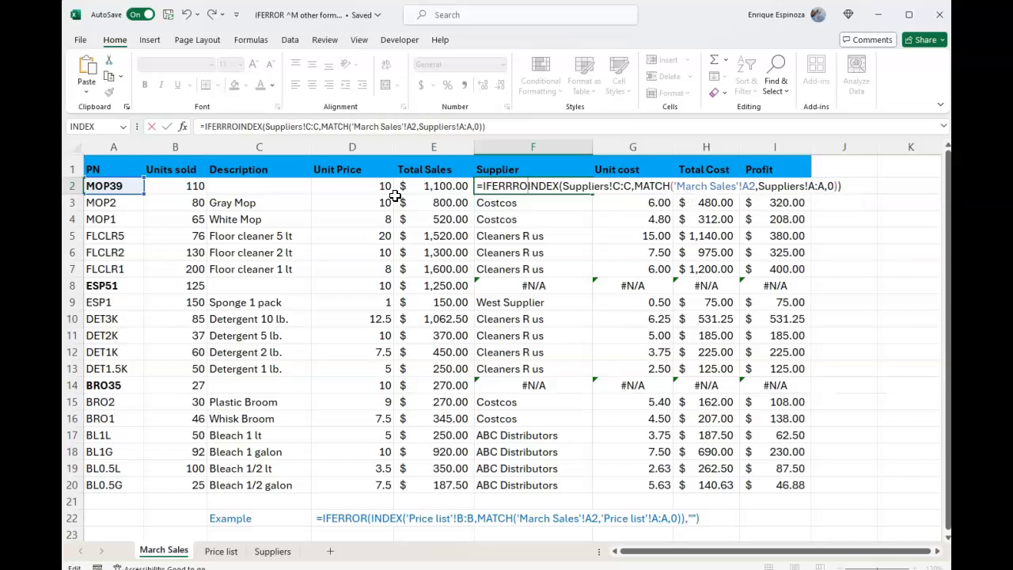
pyautogui.write('O')
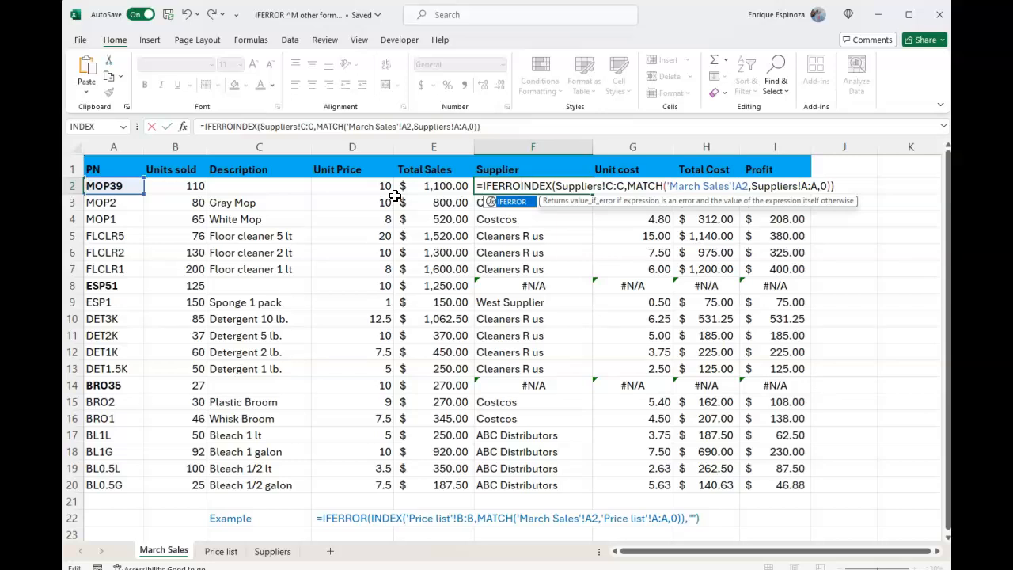
pyautogui.write('R')
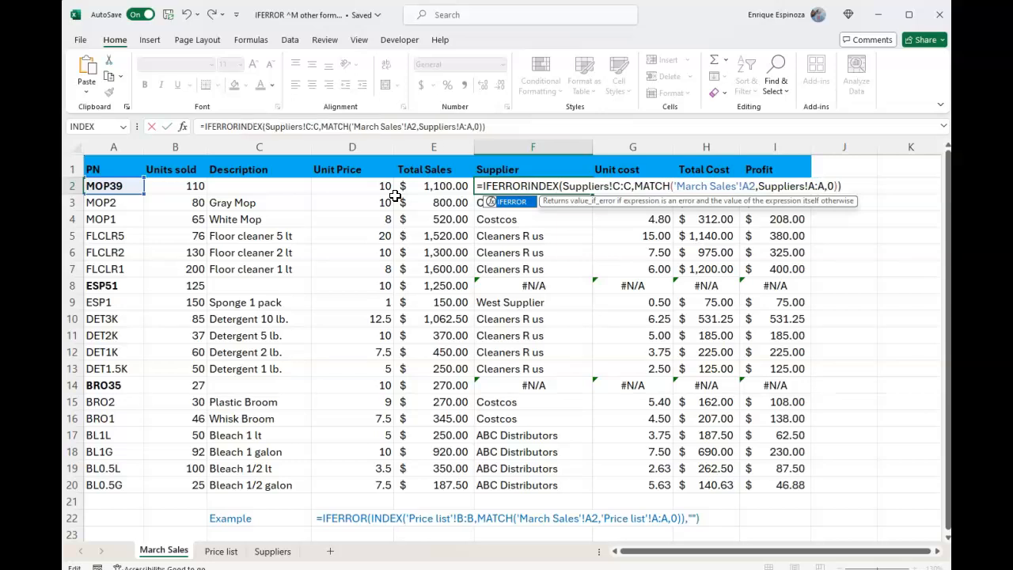
pyautogui.write('(')
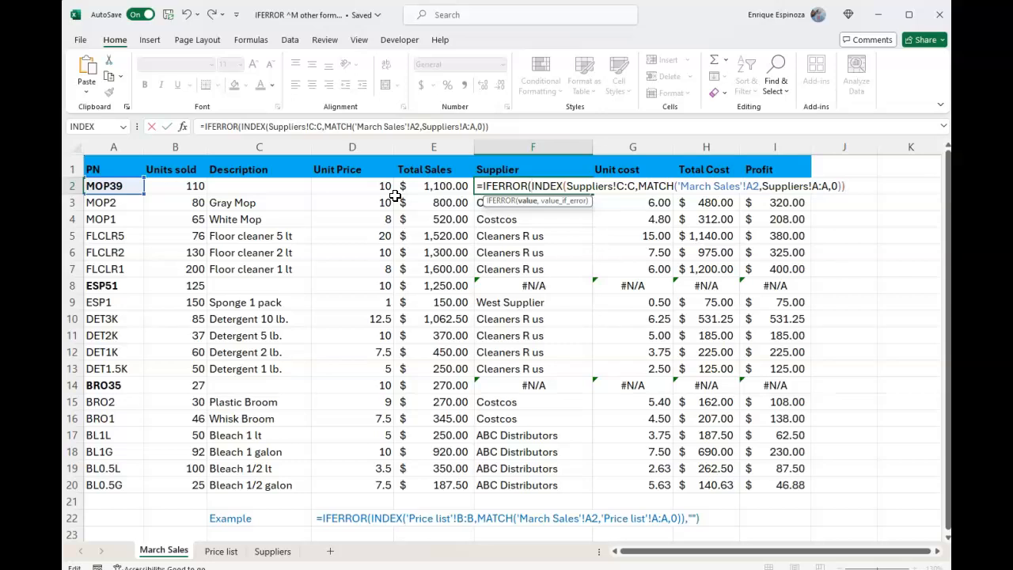
pyautogui.write(',"Not found"')
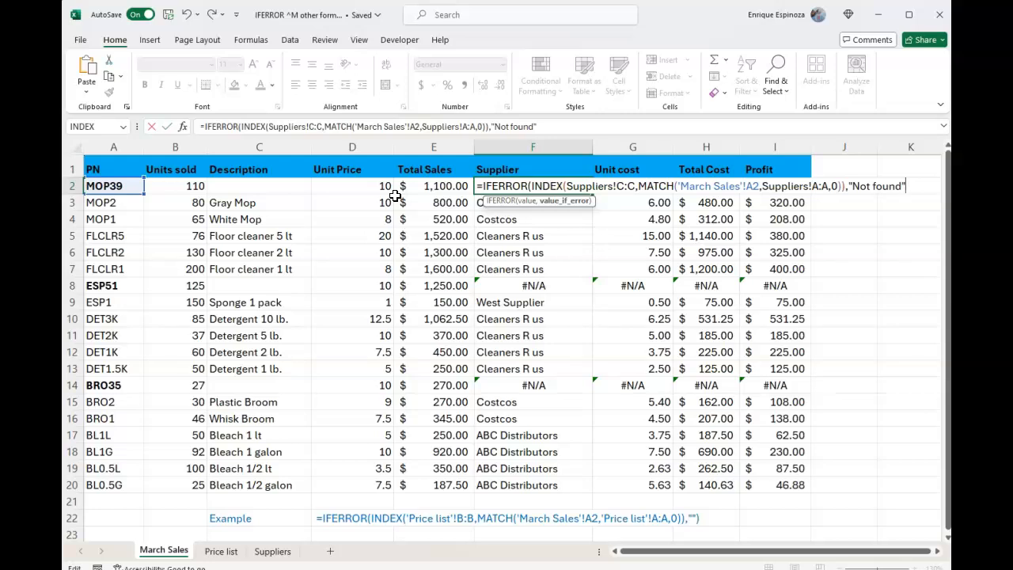
pyautogui.write(')')
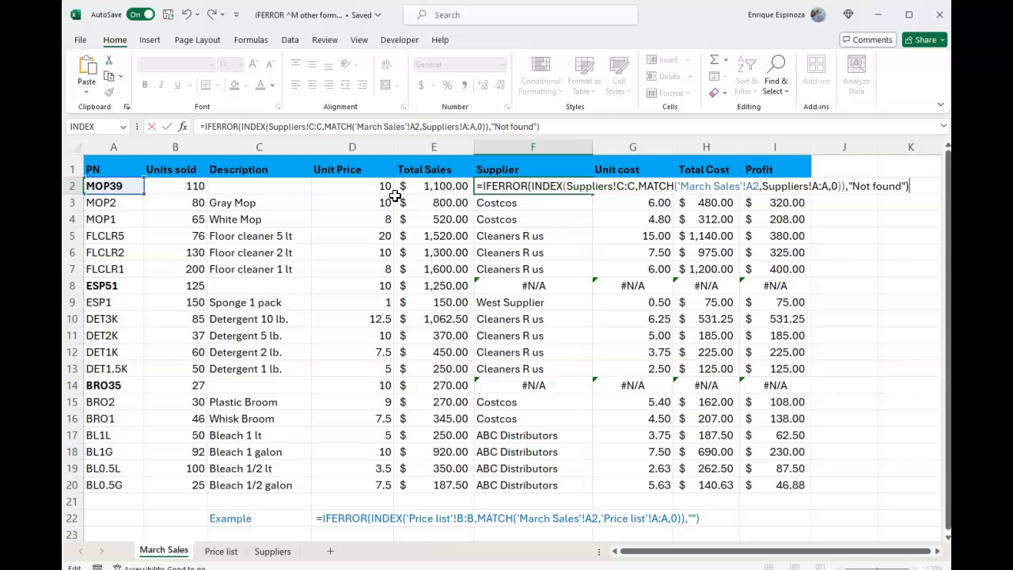
# Step: Complete the IFERROR formula in F2 with "Not found" as the value_if_error argument and enter it
pyautogui.press('Return')
# Step: Fill the F2 formula down the Supplier column to row 20
pyautogui.press('Up')
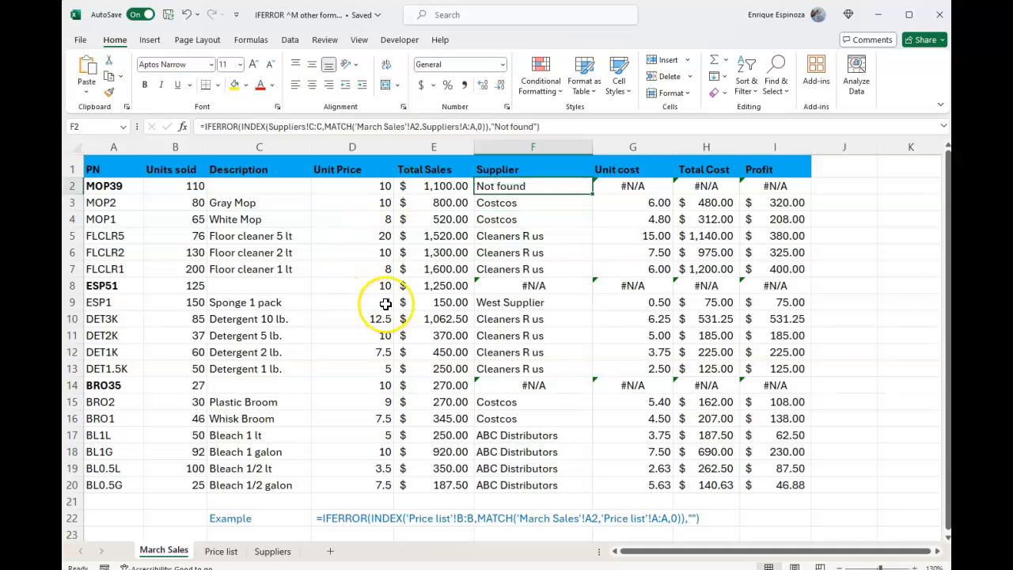
pyautogui.doubleClick(593, 195)
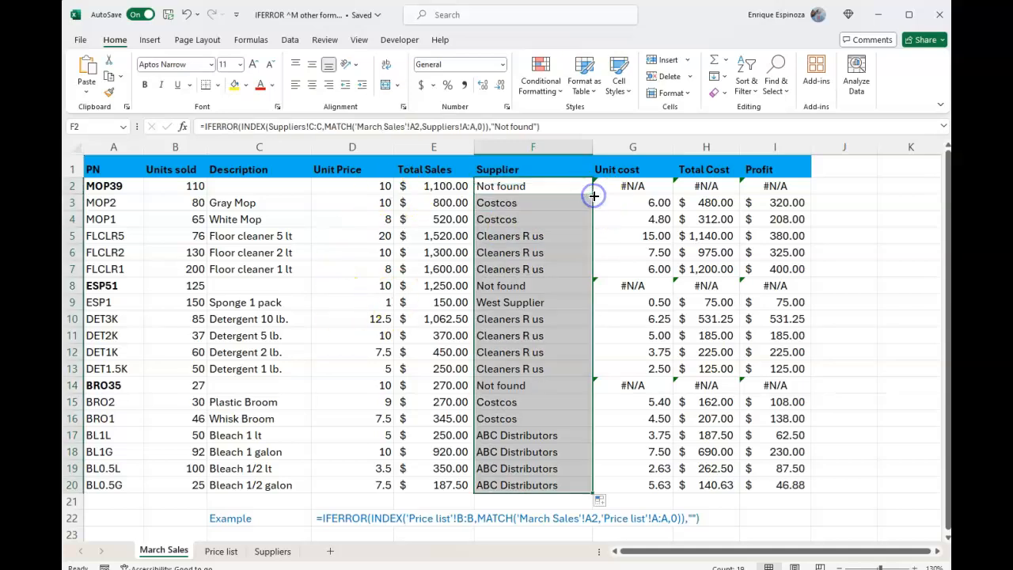
pyautogui.press('Down')
pyautogui.press('Up')
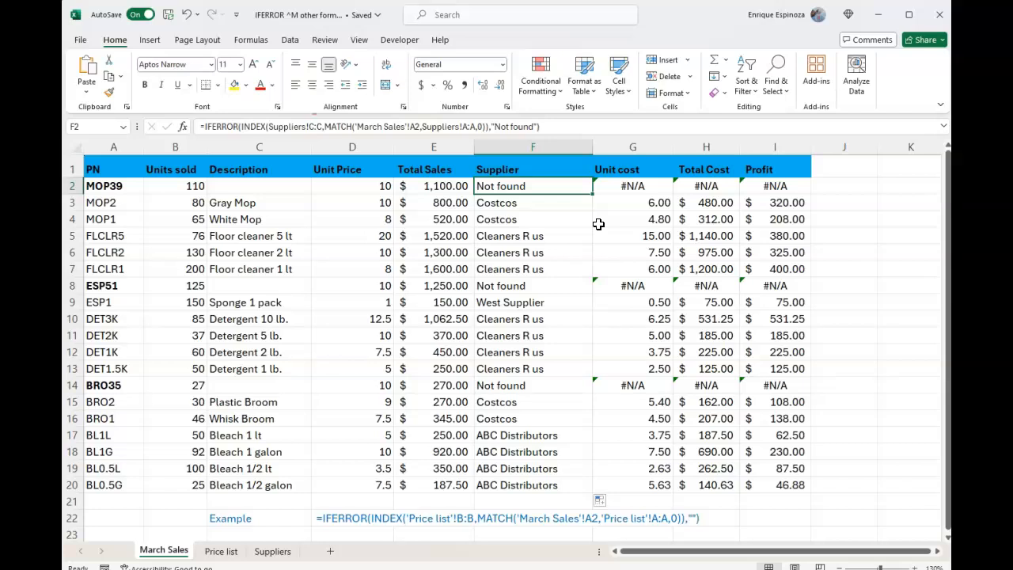
# Step: Open the Unit cost formula in G2 for editing and insert IFERROR( directly before INDEX
pyautogui.press('Right')
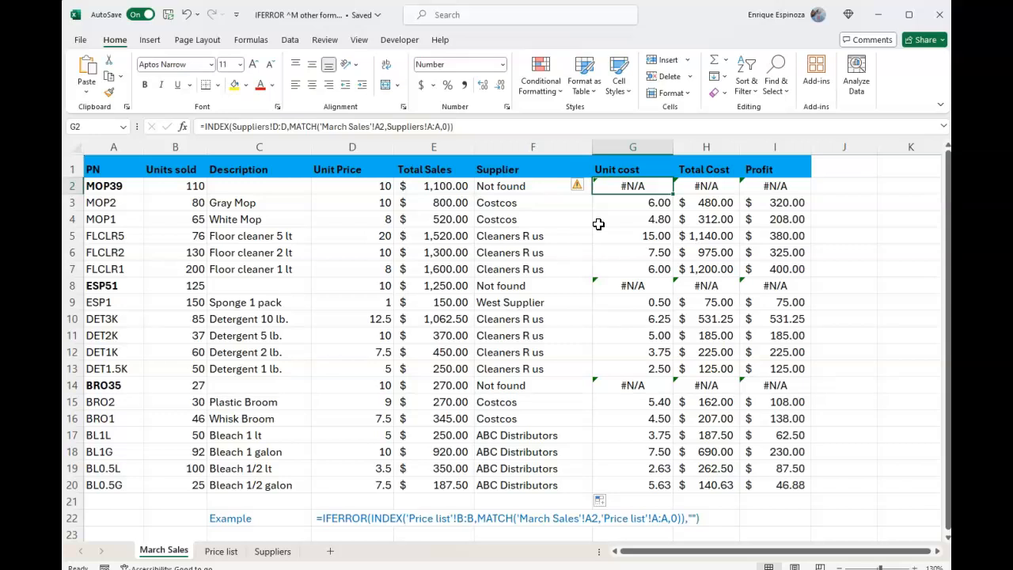
pyautogui.press('F2')
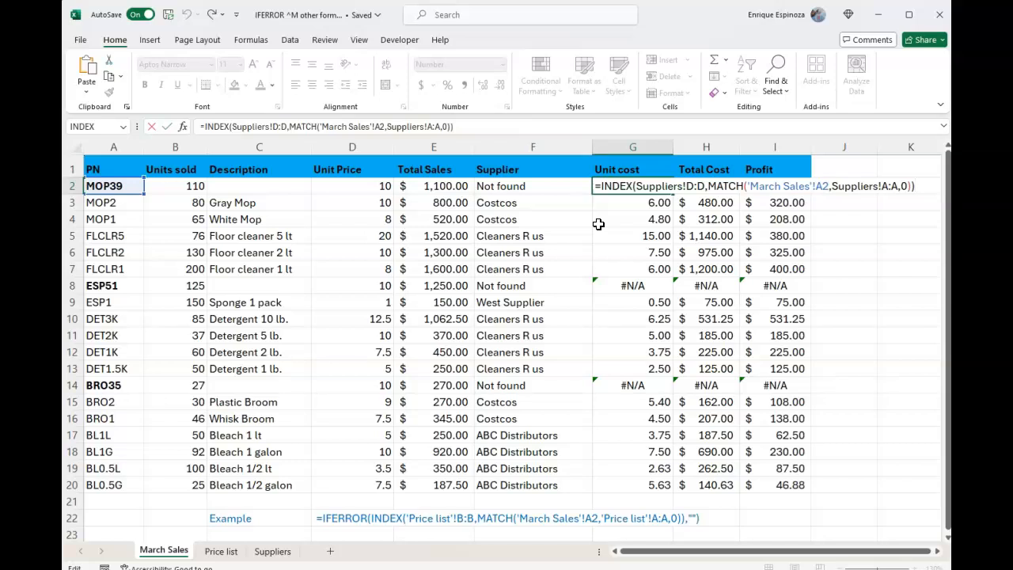
pyautogui.press('Home')
pyautogui.press('Right')
pyautogui.write('if')
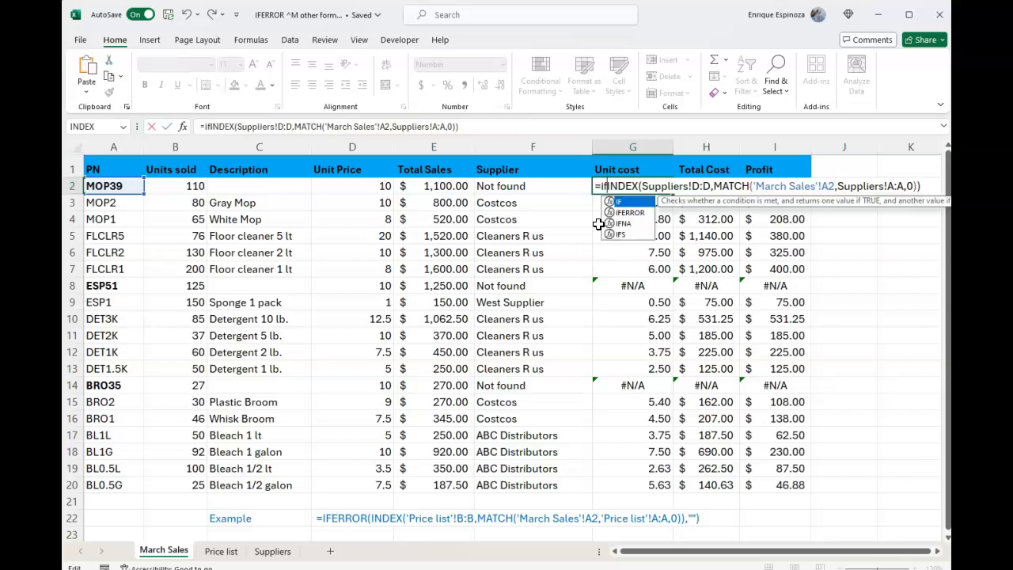
pyautogui.press('BackSpace')
pyautogui.press('BackSpace')
pyautogui.write('IFERROR')
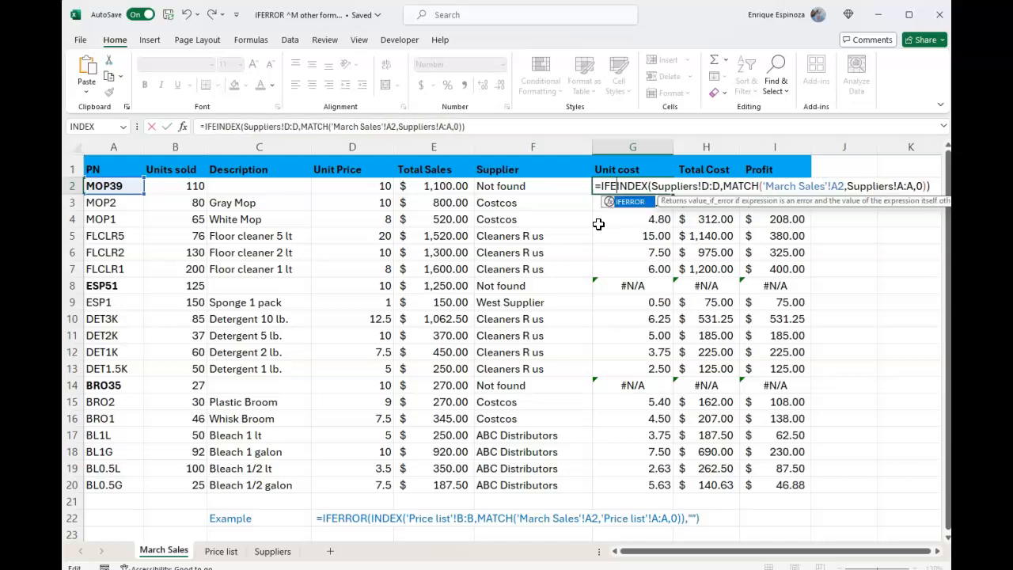
pyautogui.write('(')
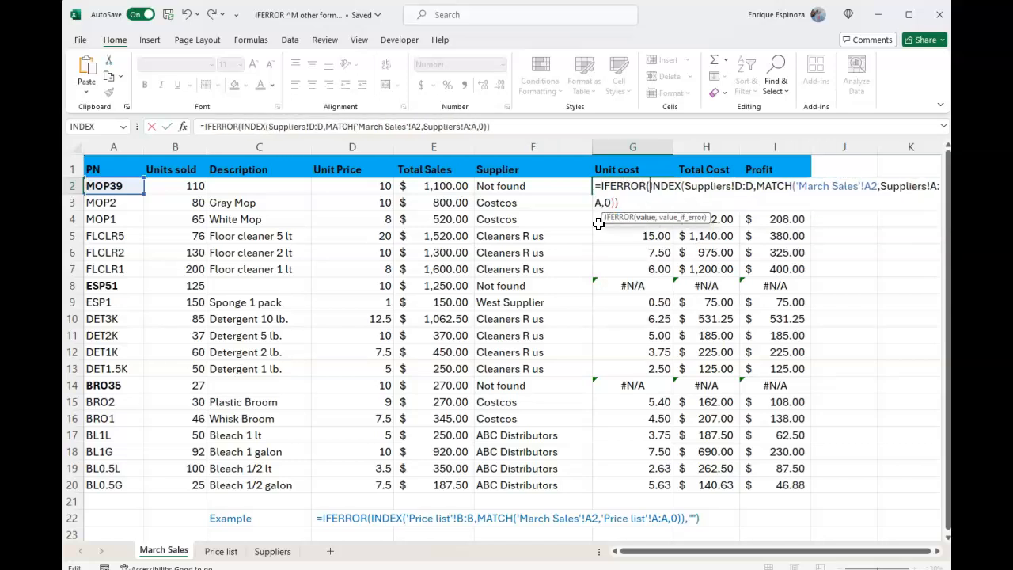
# Step: Complete the IFERROR formula in G2 with 0 as the value_if_error argument and enter it
pyautogui.press('End')
pyautogui.press('Right')
pyautogui.press('Right')
pyautogui.press('Right')
pyautogui.press('Right')
pyautogui.press('Right')
pyautogui.write(',0)')
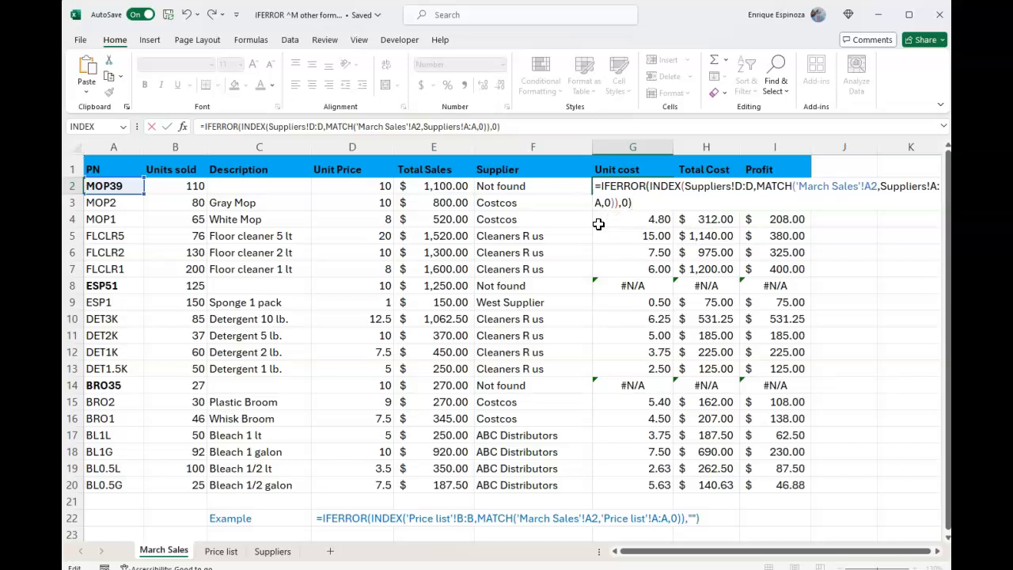
pyautogui.press('Return')
# Step: Fill the G2 formula down the Unit cost column to row 20
pyautogui.press('Up')
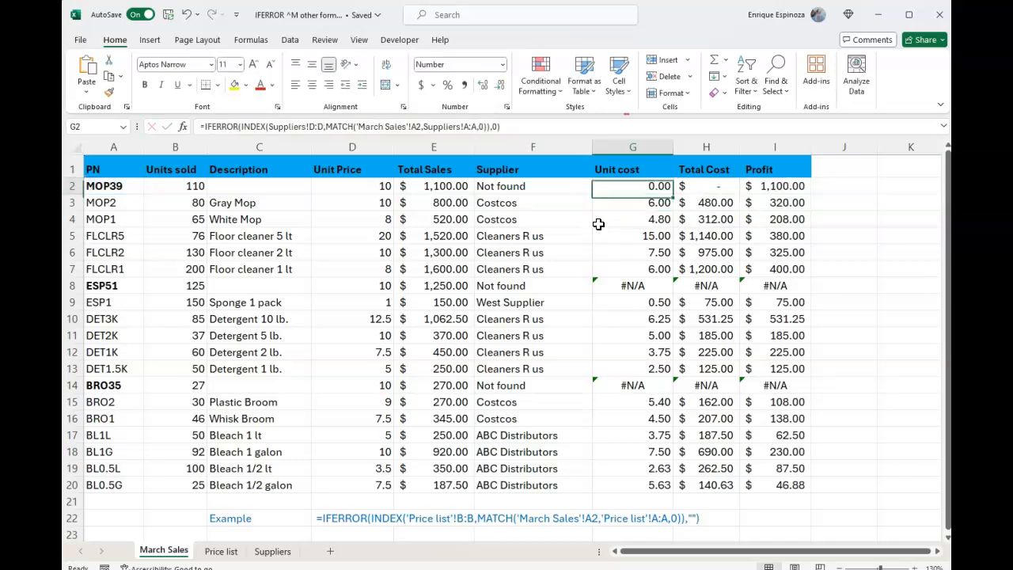
pyautogui.doubleClick(672, 194)
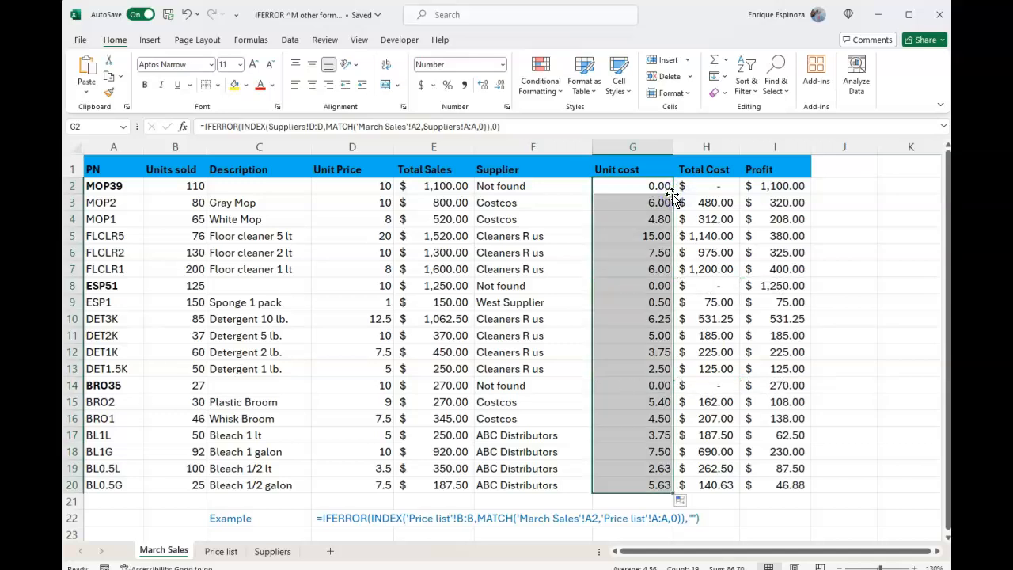
pyautogui.click(672, 199)
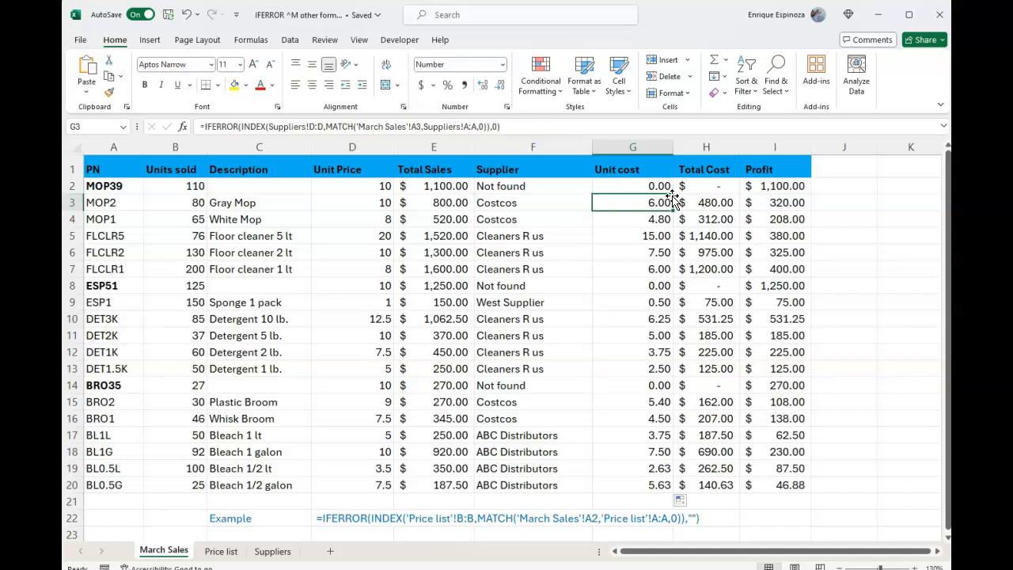